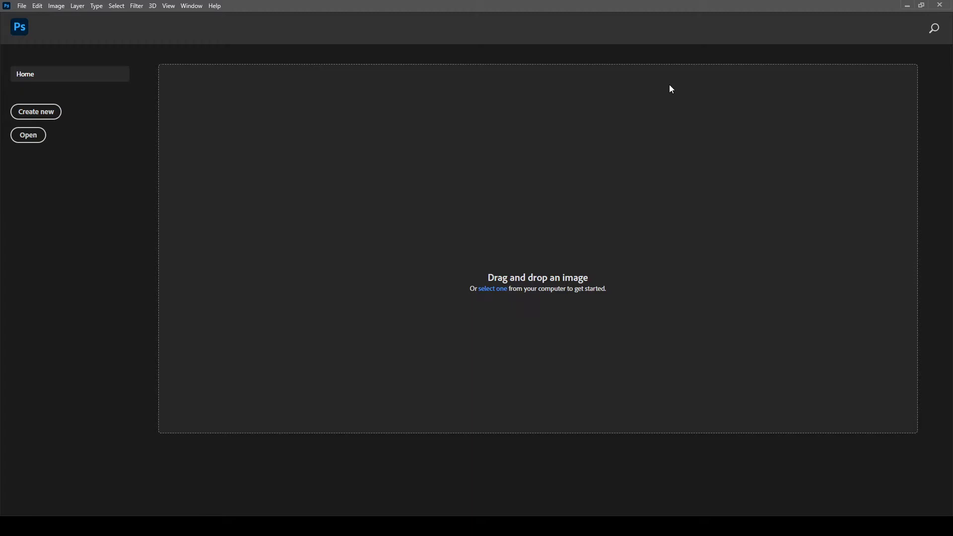
- Start a new document named Class-01 and open its Document Type list
click(21, 6)
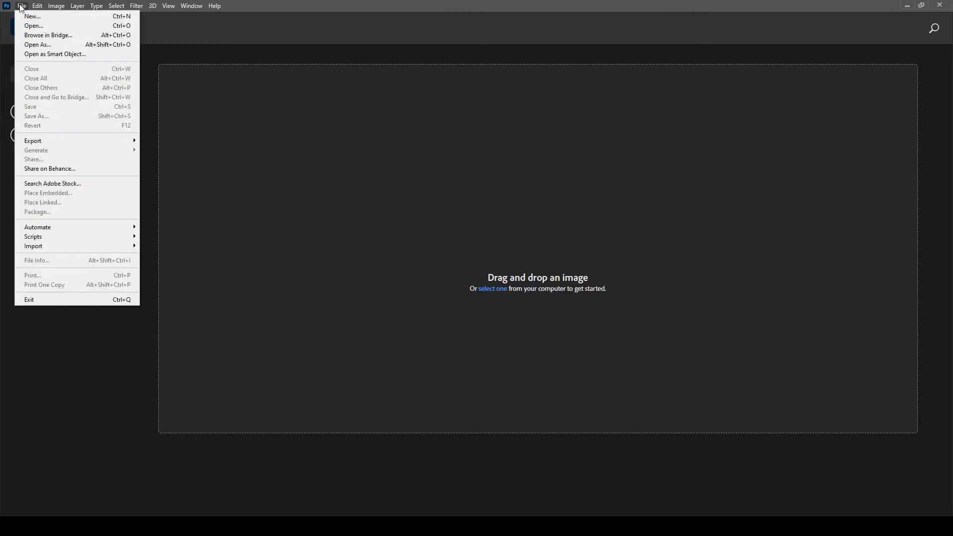
click(28, 16)
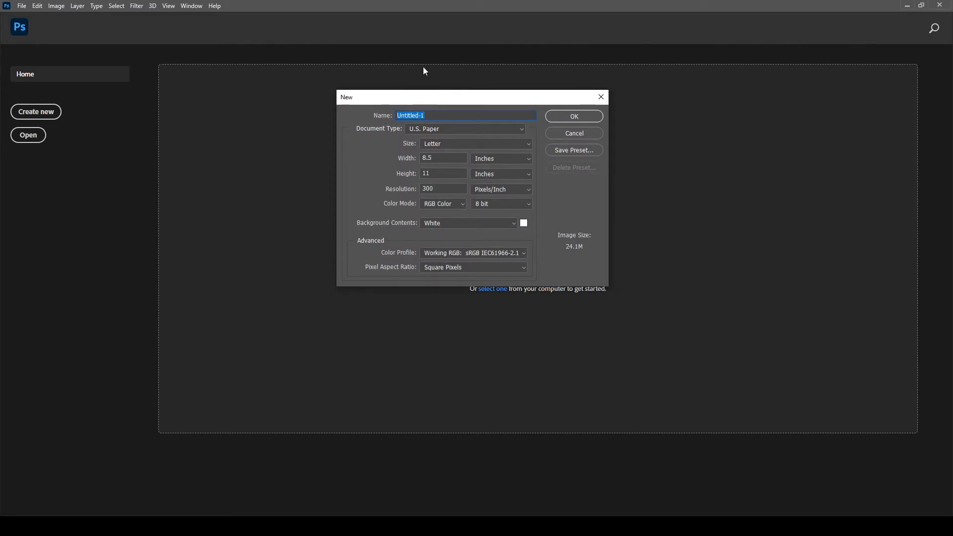
text(Class0)
click(466, 132)
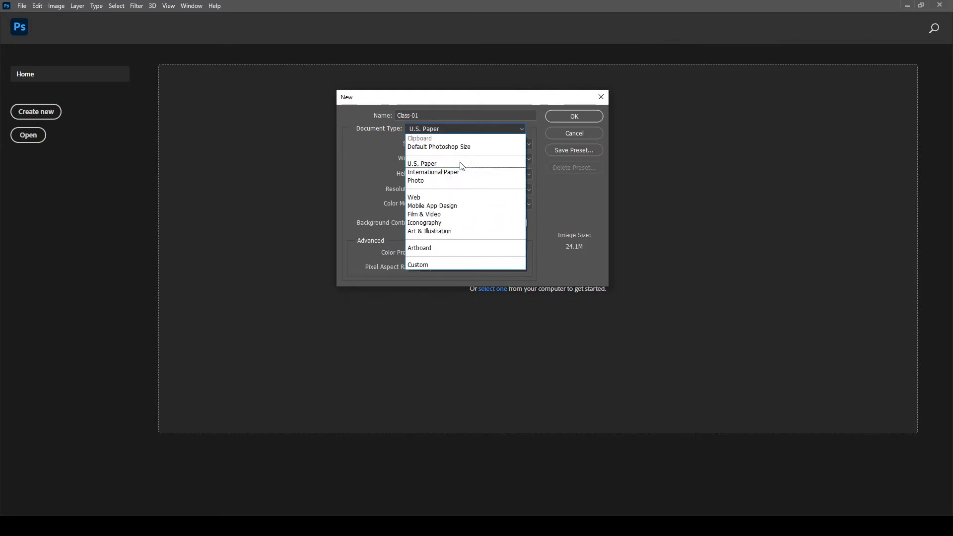
key(Escape)
click(461, 129)
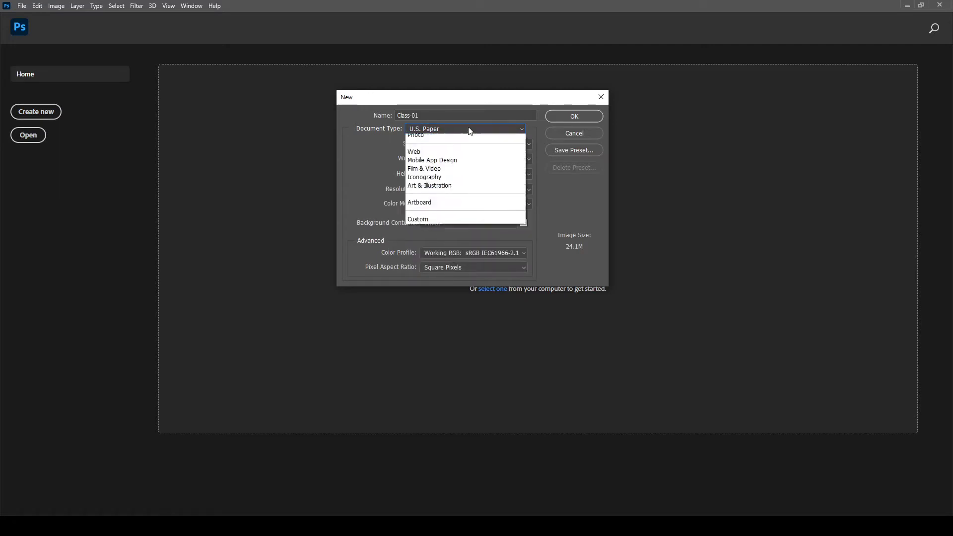
- Choose the Custom document type and switch the width units to Pixels
click(428, 259)
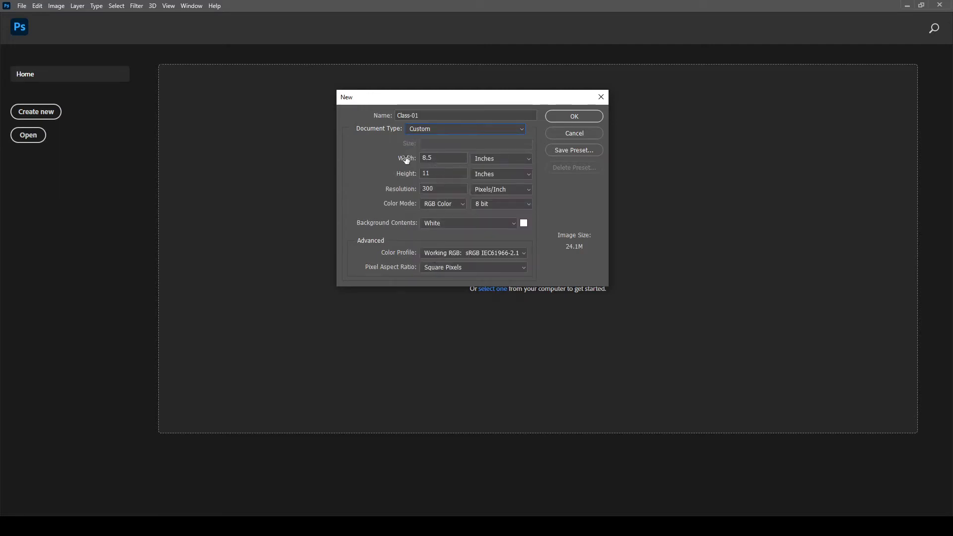
double_click(449, 159)
click(511, 159)
click(493, 168)
- Set width 1500 and height 1000 pixels, then check resolution and colour modes
double_click(427, 159)
text(500)
key(Tab)
text(1)
text(000)
key(Tab)
drag(440, 186, 402, 187)
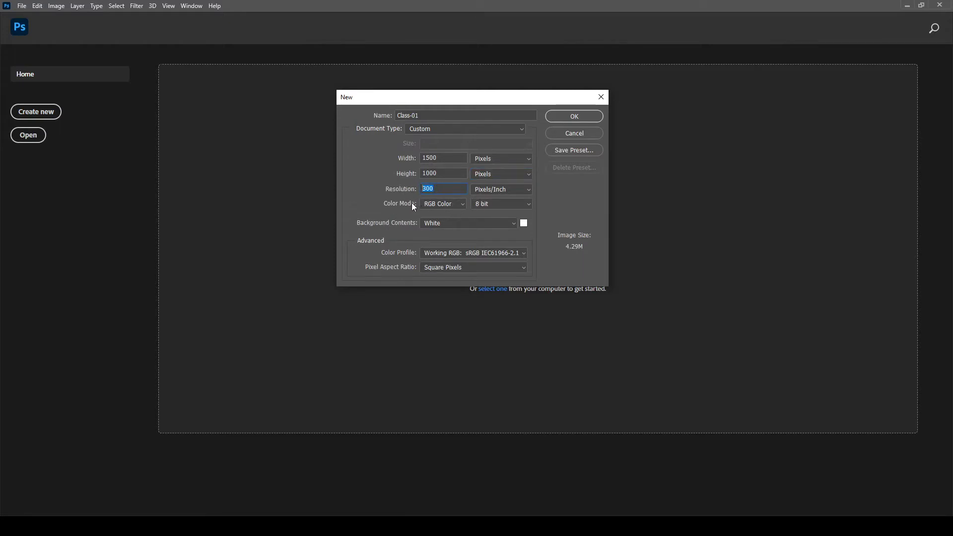
click(454, 204)
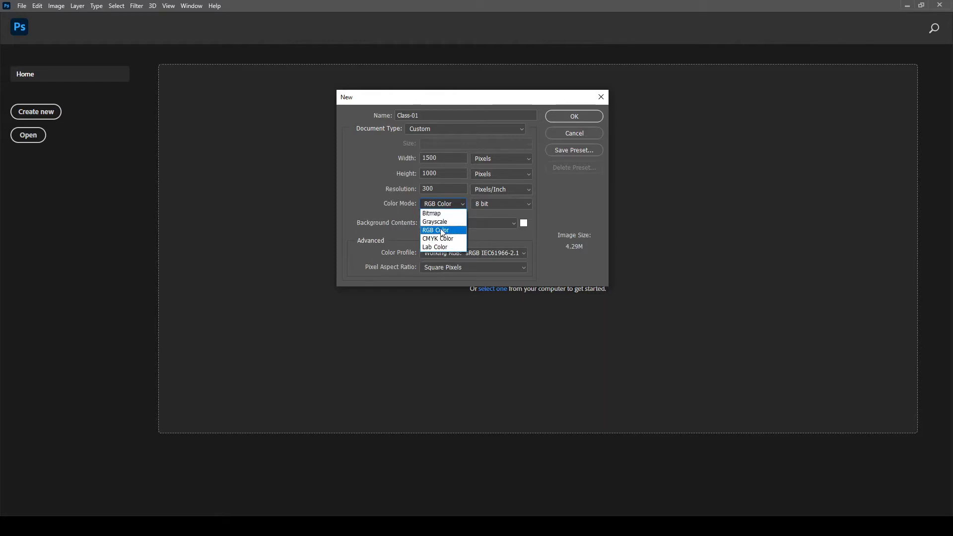
key(shift+Tab)
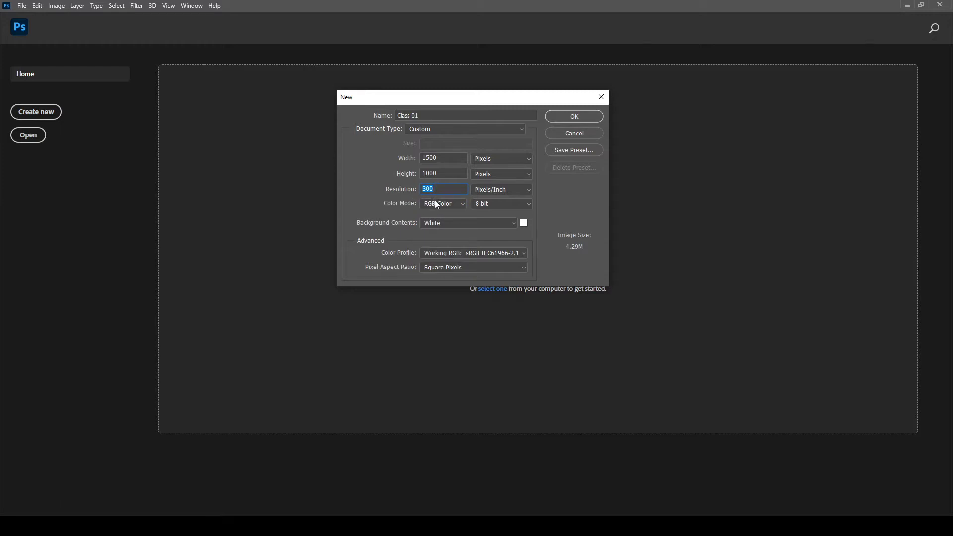
scroll(432, 191, down, 4)
text(3)
text(00)
click(504, 205)
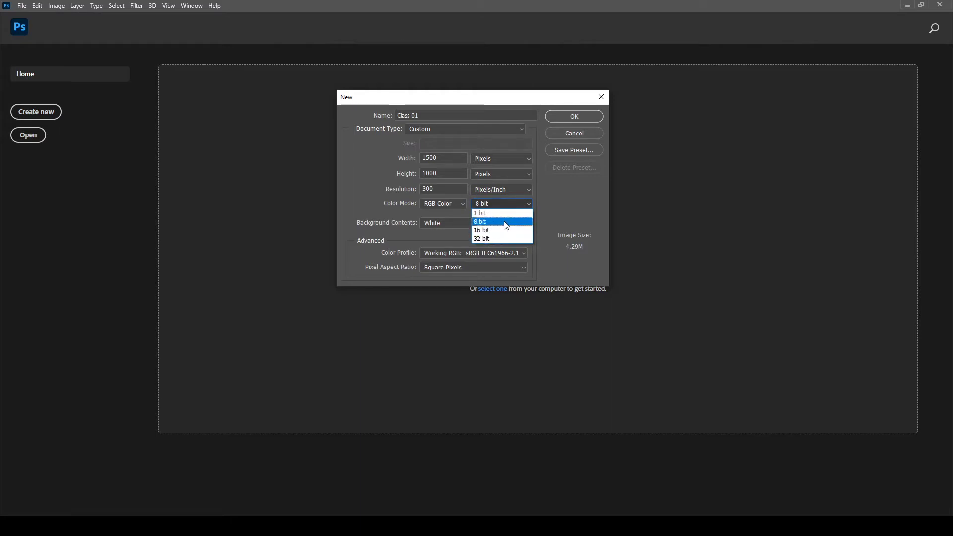
click(501, 222)
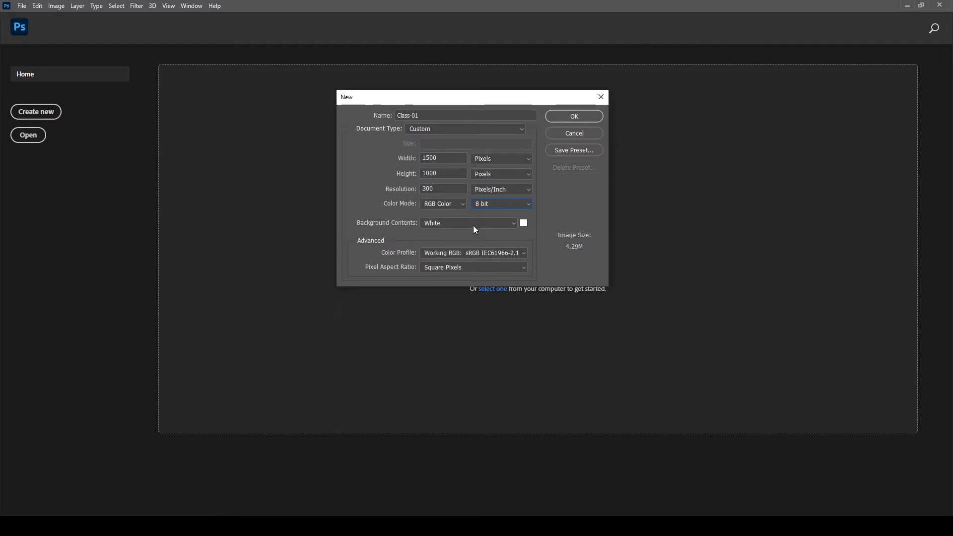
click(453, 223)
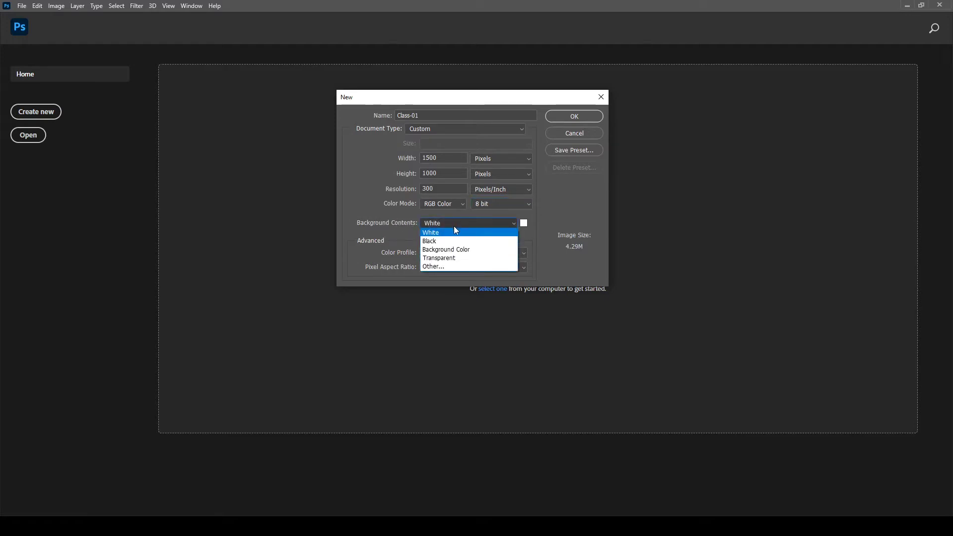
click(387, 217)
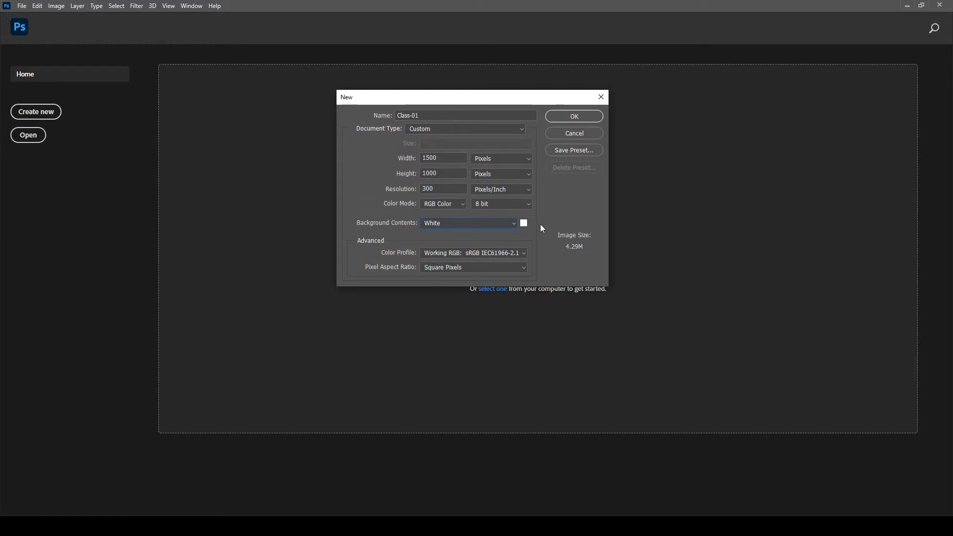
click(483, 223)
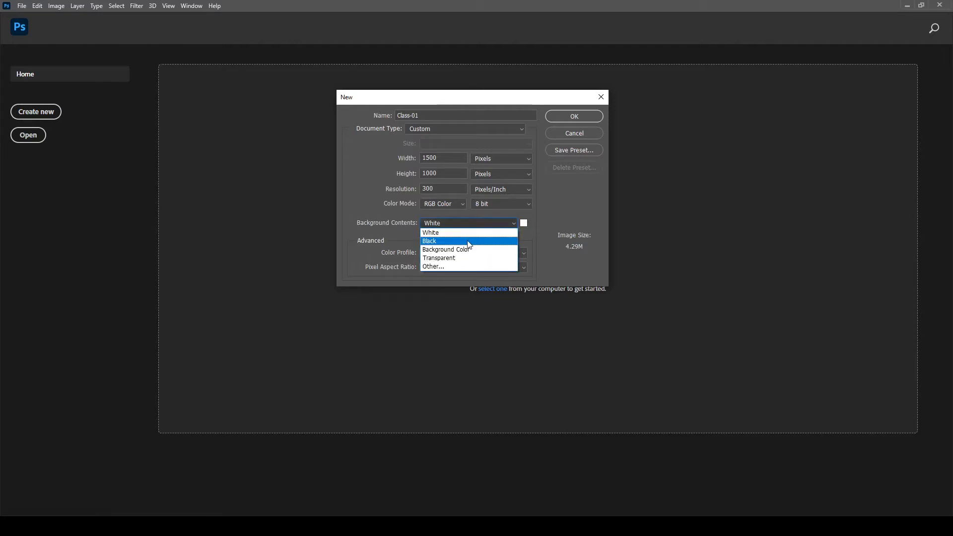
click(466, 241)
click(491, 223)
click(460, 249)
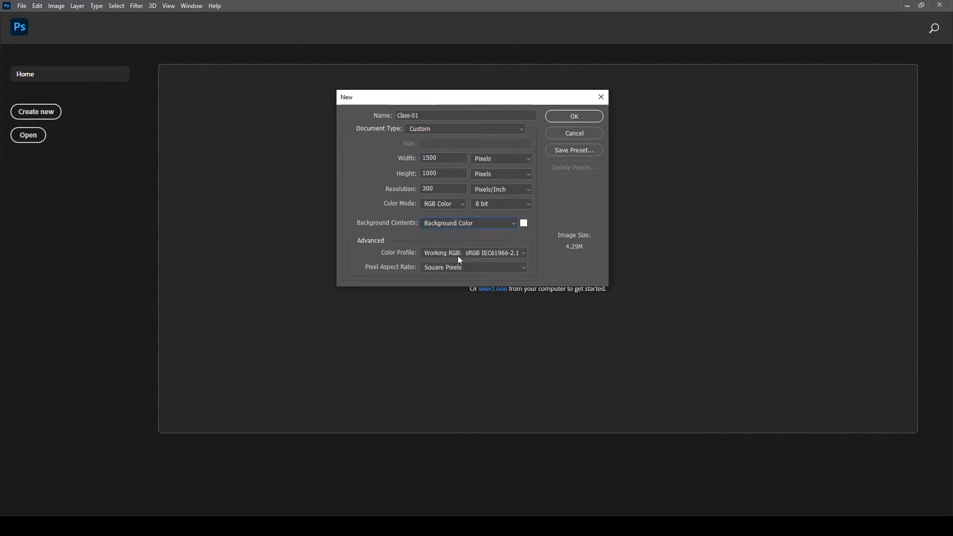
click(523, 223)
text(3f97ad)
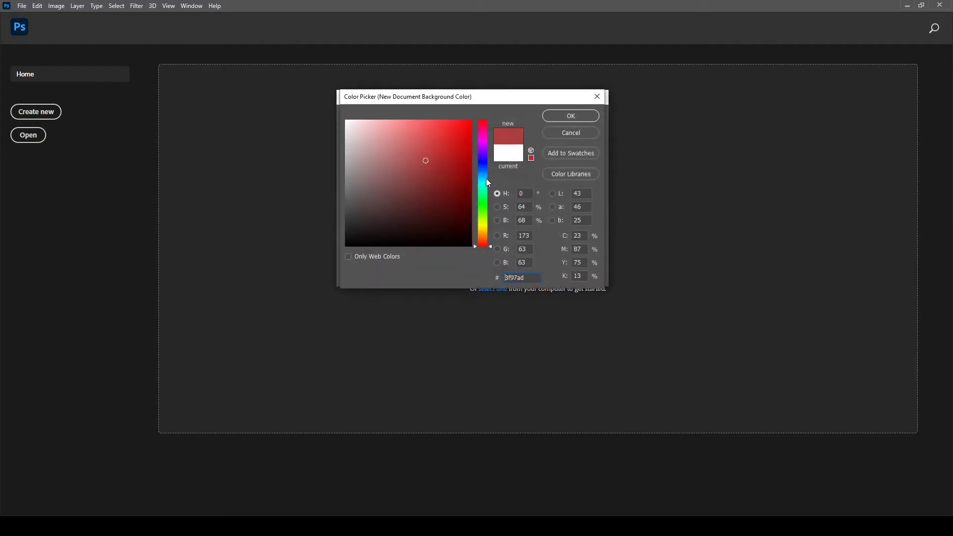
text(40aafb)
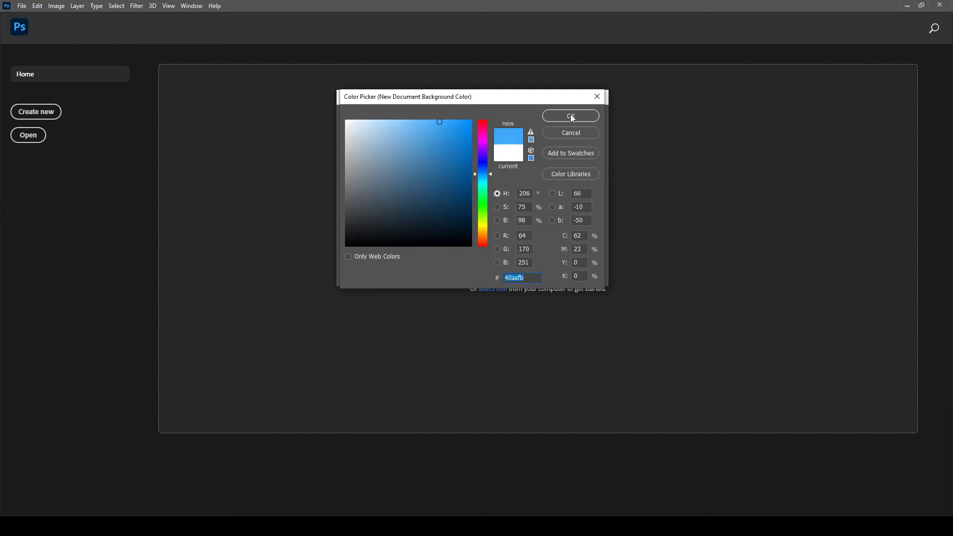
click(572, 117)
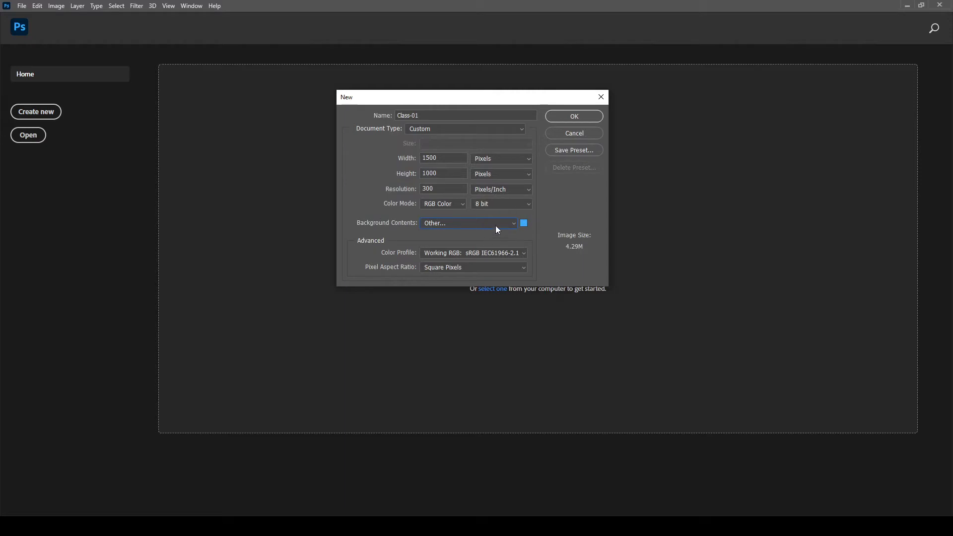
click(498, 224)
click(459, 258)
click(498, 222)
click(465, 230)
- Create the 1500 × 1000 px Class-01 document, then browse the Edit, Layer, Type and Image menus
click(583, 117)
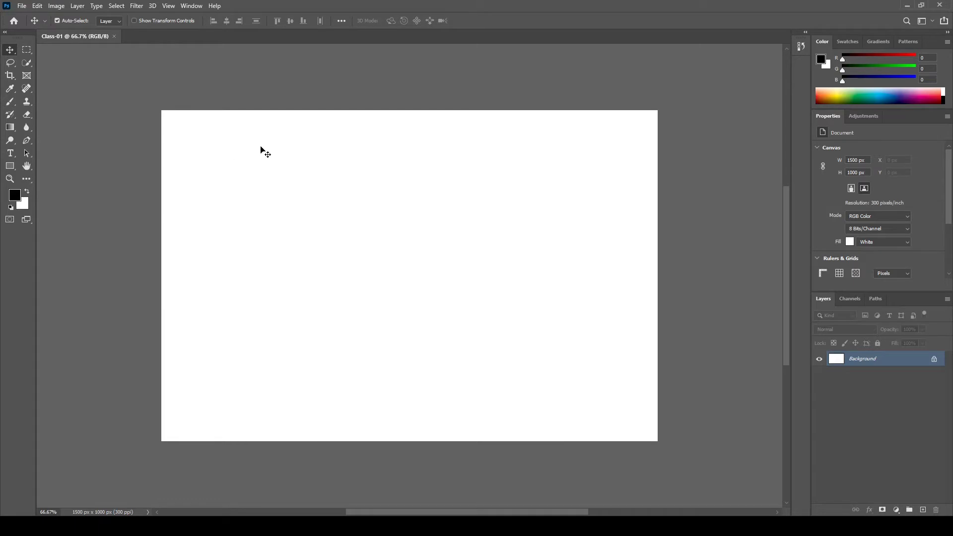
click(37, 6)
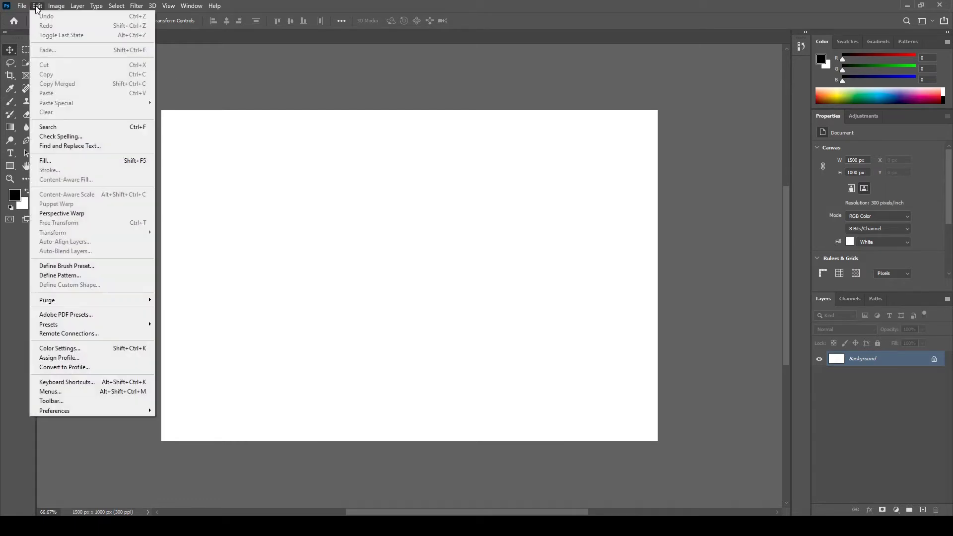
click(77, 6)
click(415, 12)
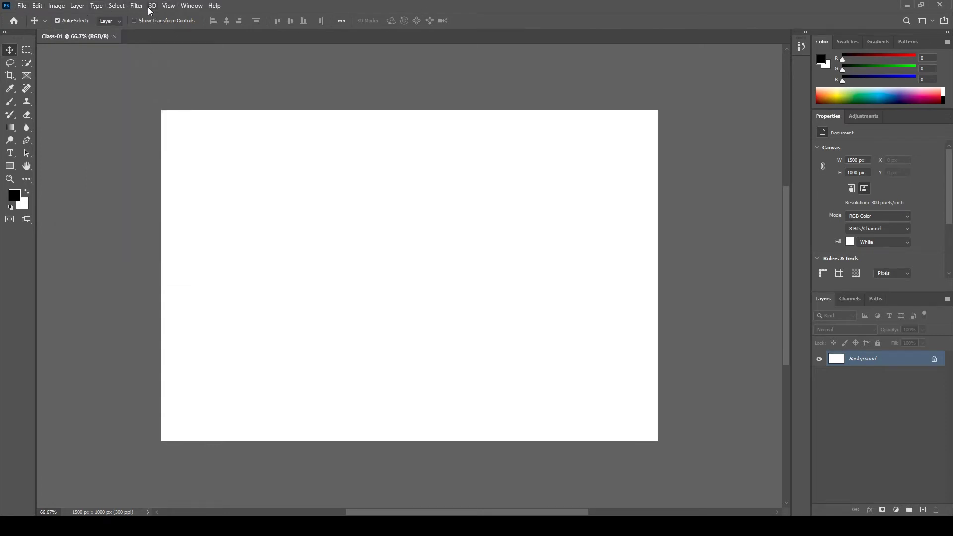
click(56, 8)
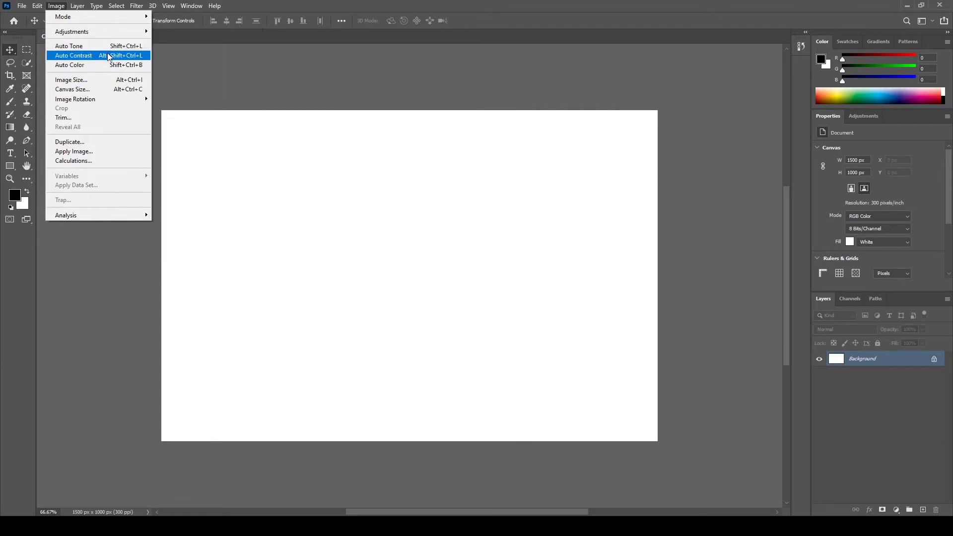
click(191, 6)
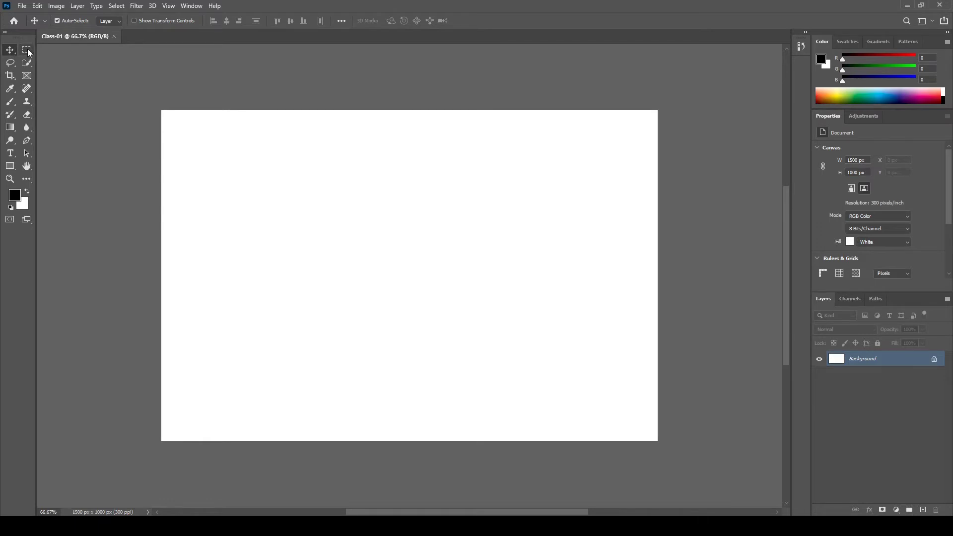
click(27, 50)
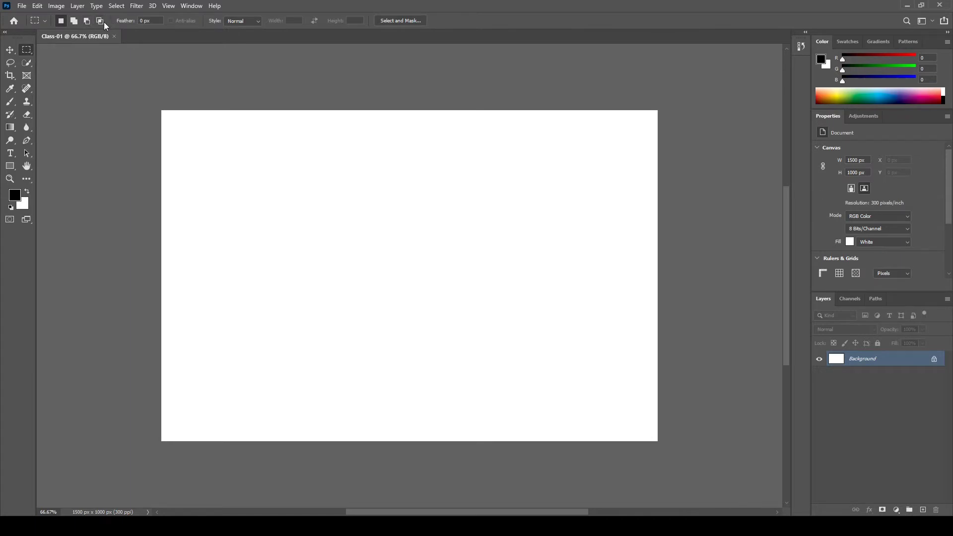
click(11, 76)
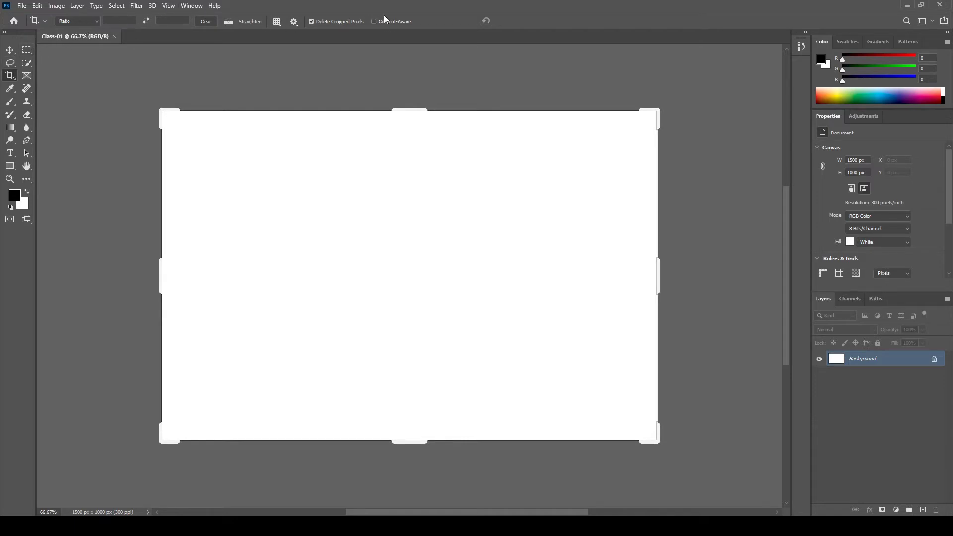
key(v)
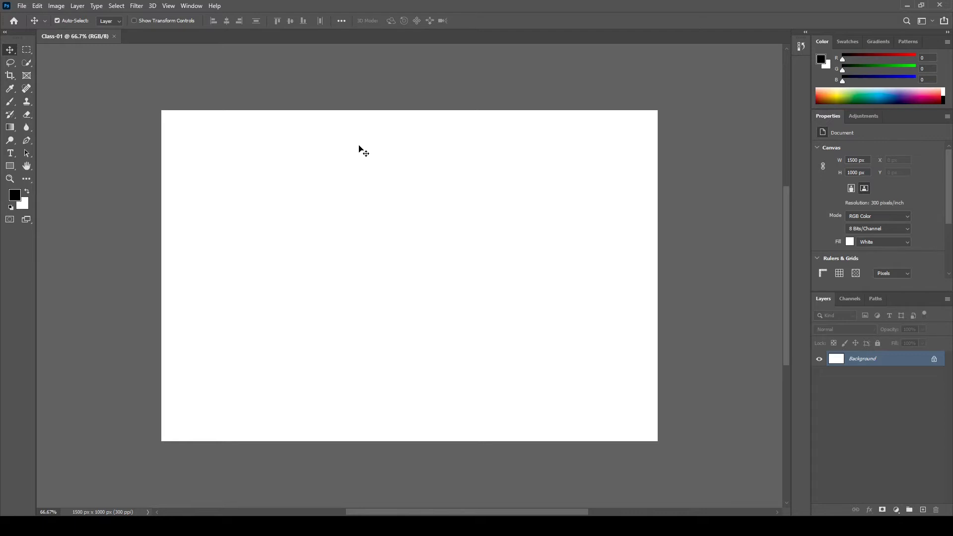
- Open the ales-krivec mountain meadow photo from the Images folder
click(22, 6)
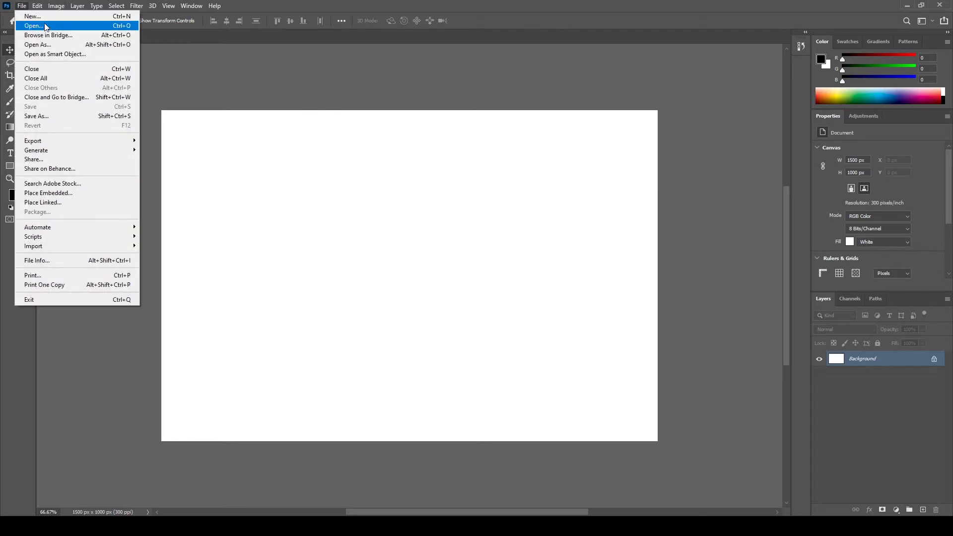
click(45, 25)
click(128, 100)
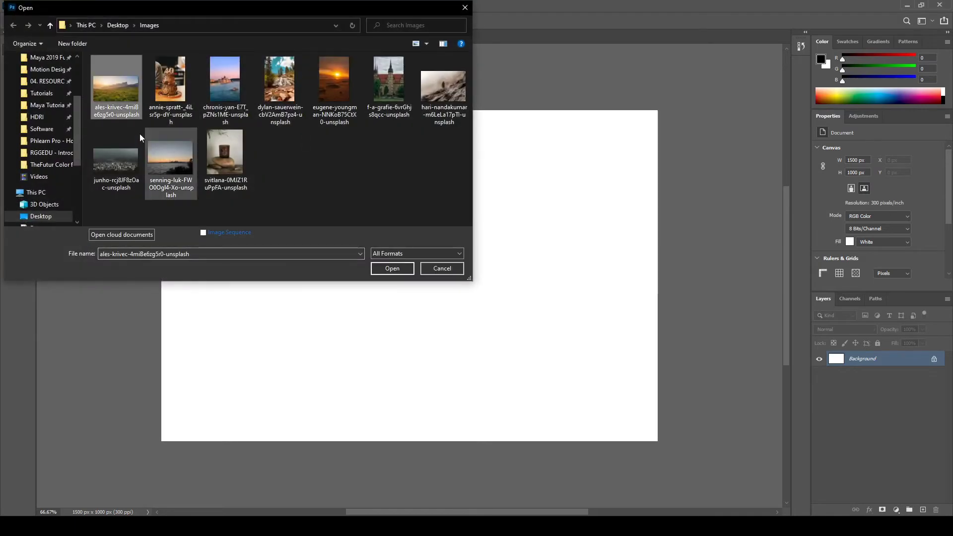
click(391, 268)
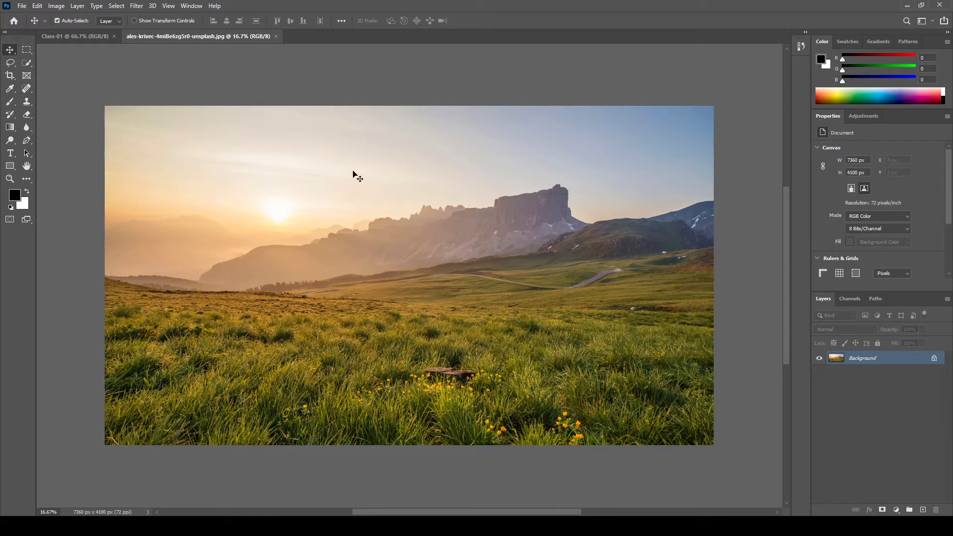
- View the photo at 100%, pan to the close-up grass, then fit it on screen
click(168, 6)
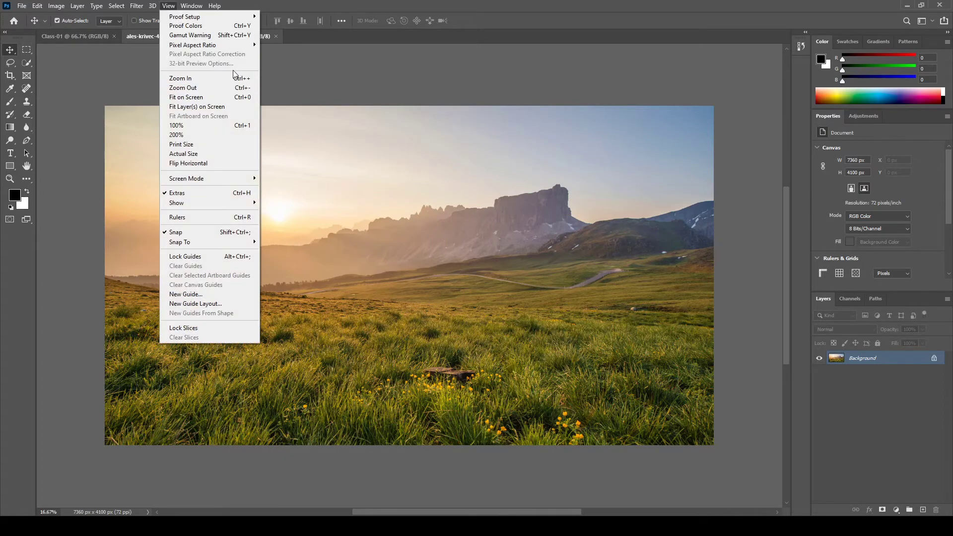
click(249, 128)
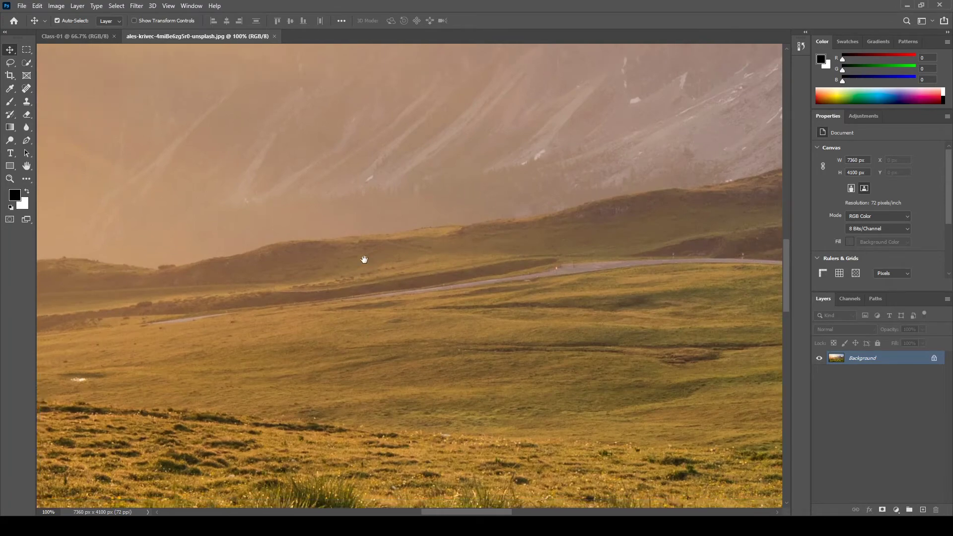
drag(364, 259, 554, 135)
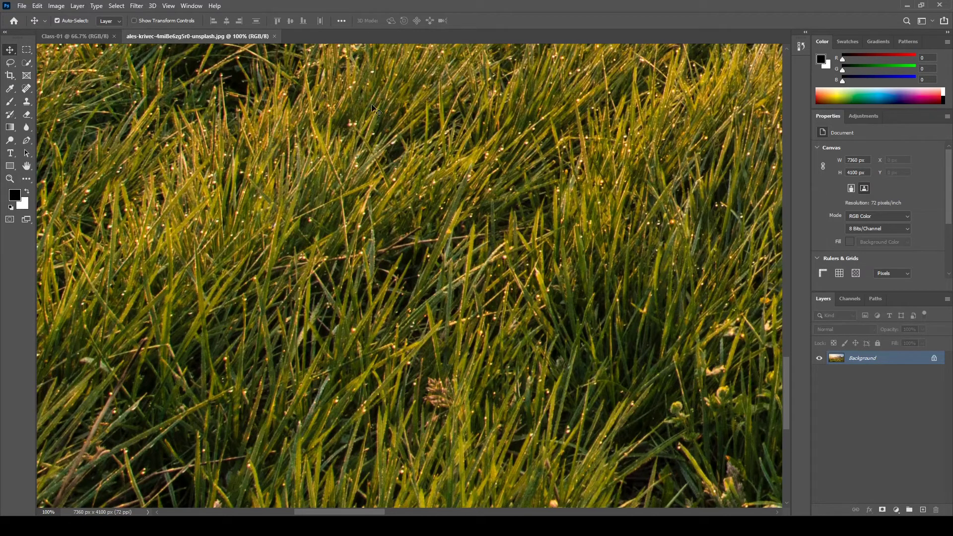
click(169, 6)
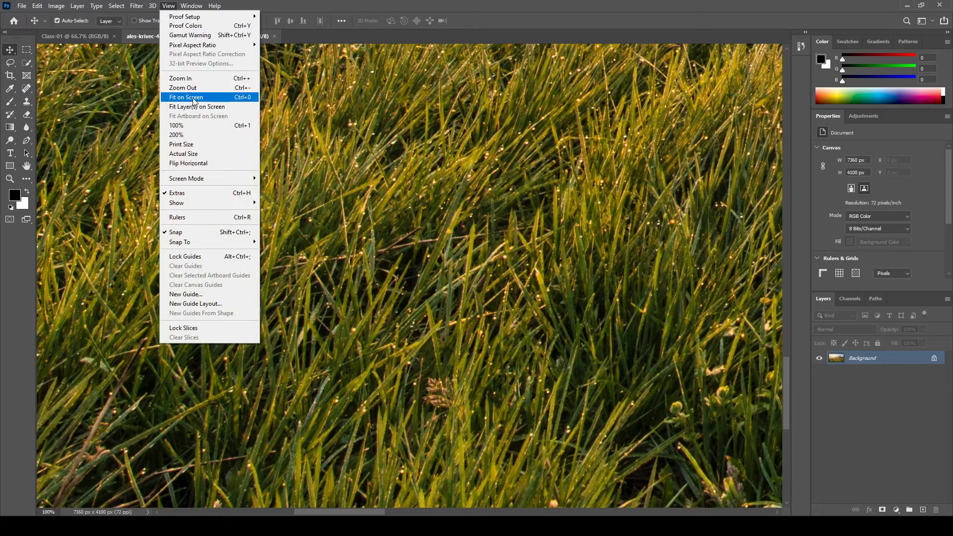
click(243, 98)
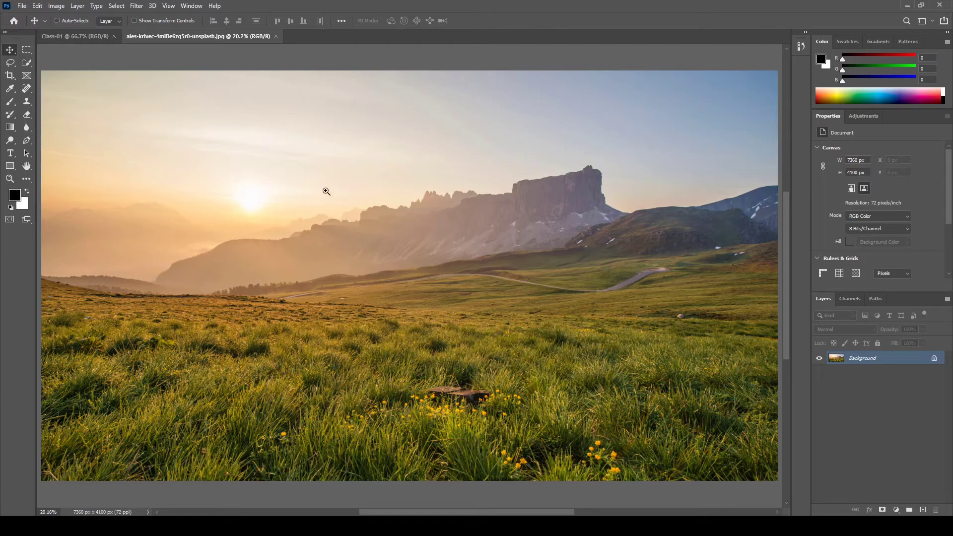
scroll(326, 190, up, 5)
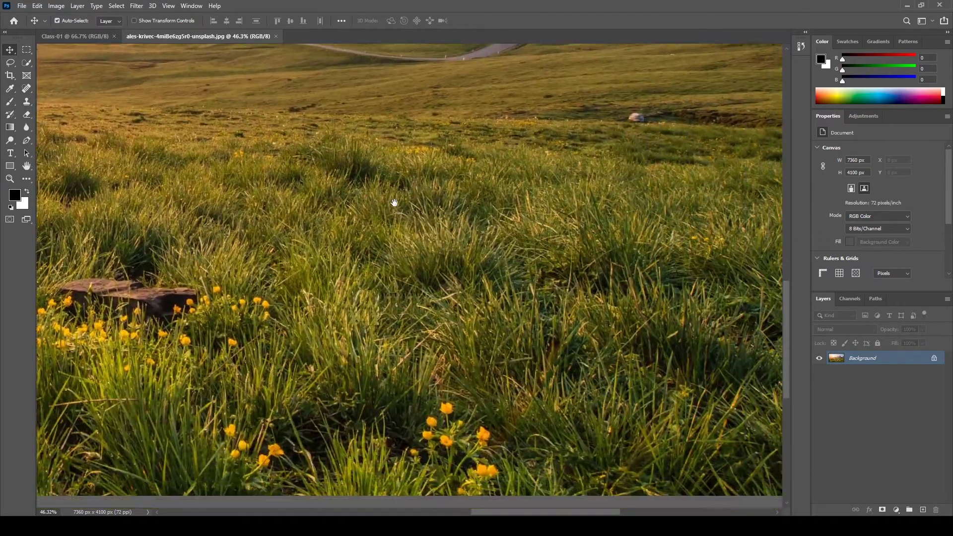
- Detach the Color panel and dock it as its own widened column
click(846, 42)
drag(822, 42, 789, 78)
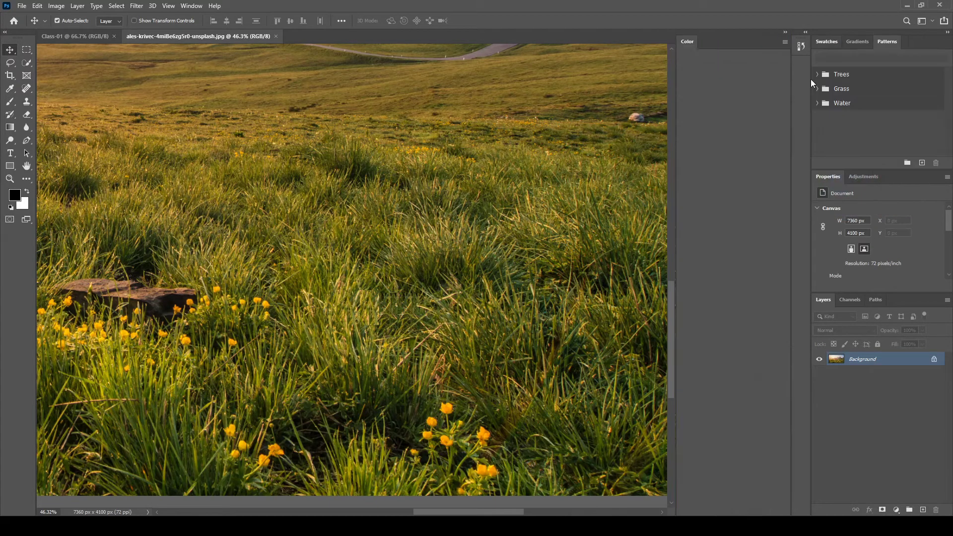
drag(682, 76, 640, 74)
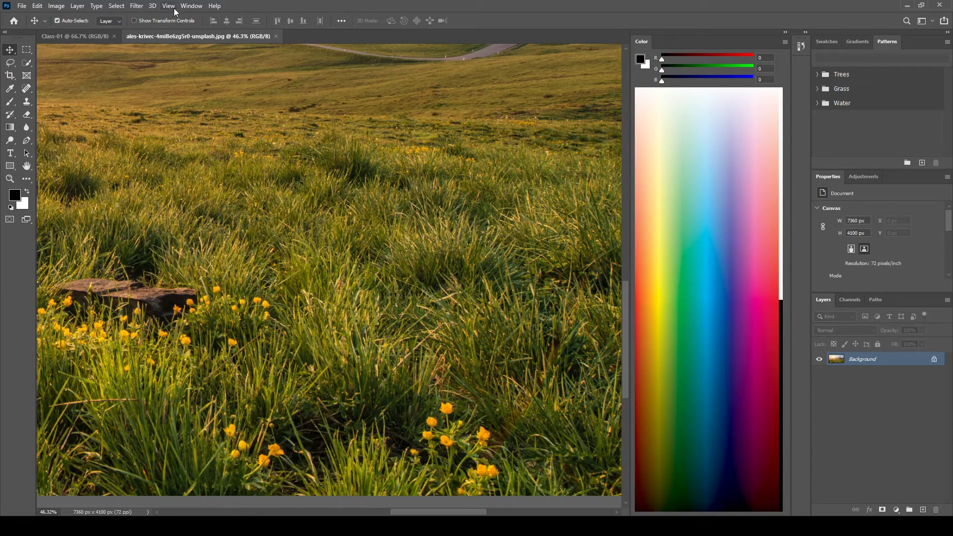
- Toggle between Fit on Screen and 100% views and peek at the Gradients and Patterns tabs
click(134, 6)
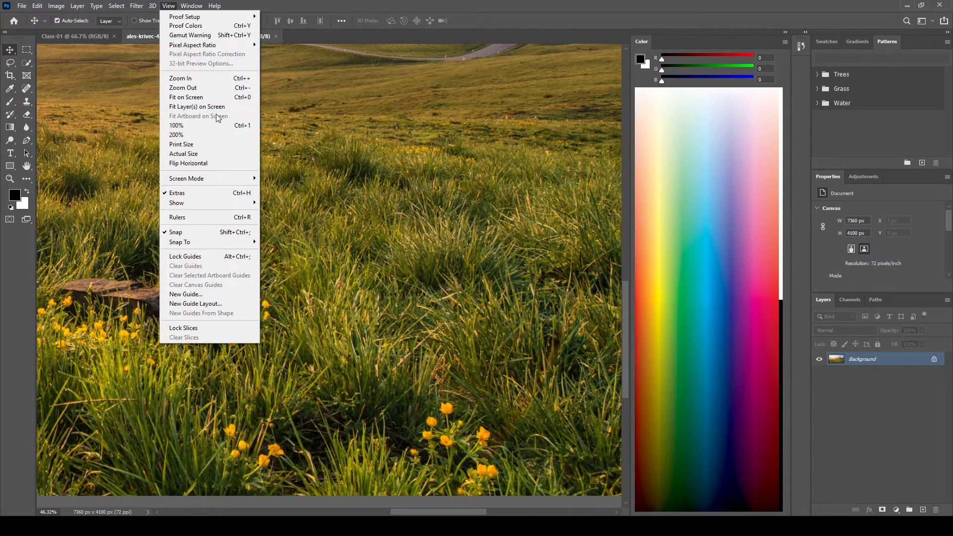
click(218, 101)
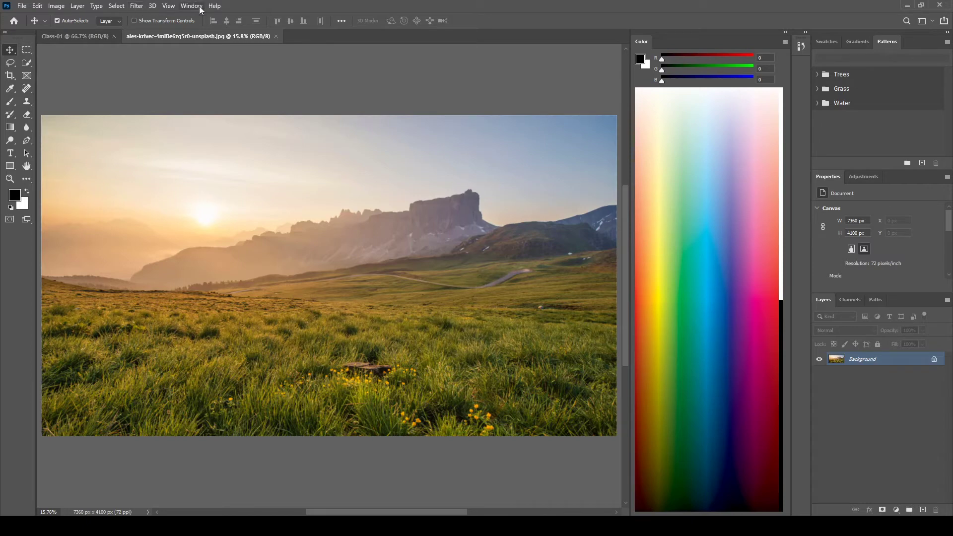
click(169, 5)
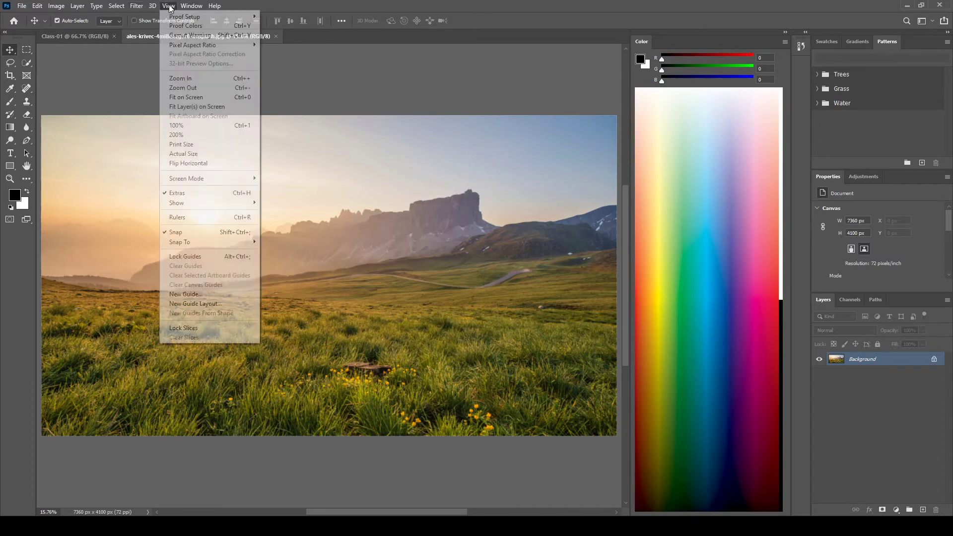
click(209, 128)
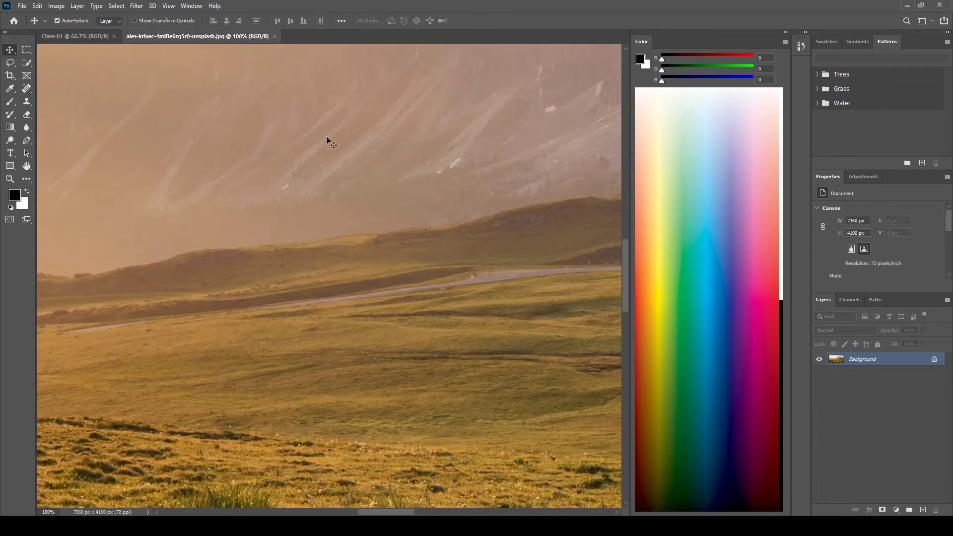
click(168, 6)
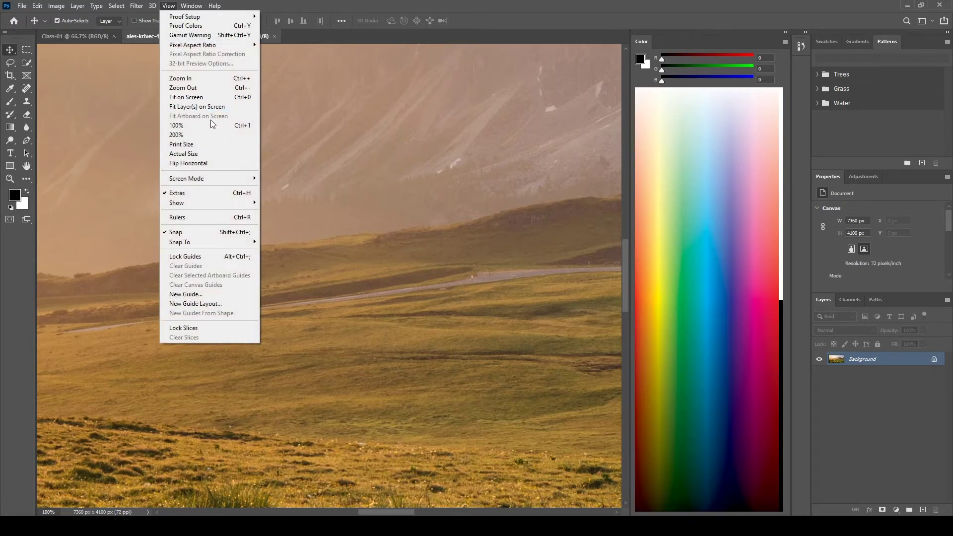
click(219, 97)
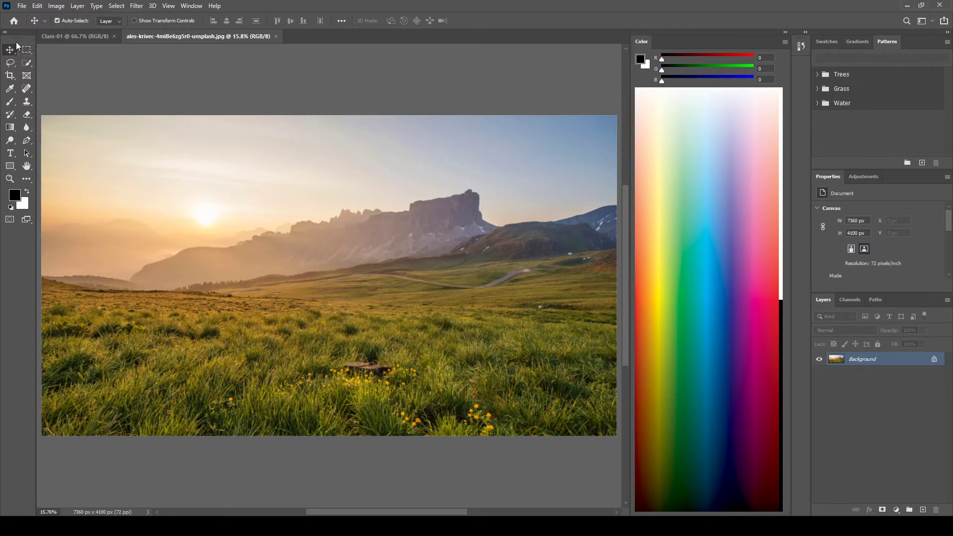
click(854, 43)
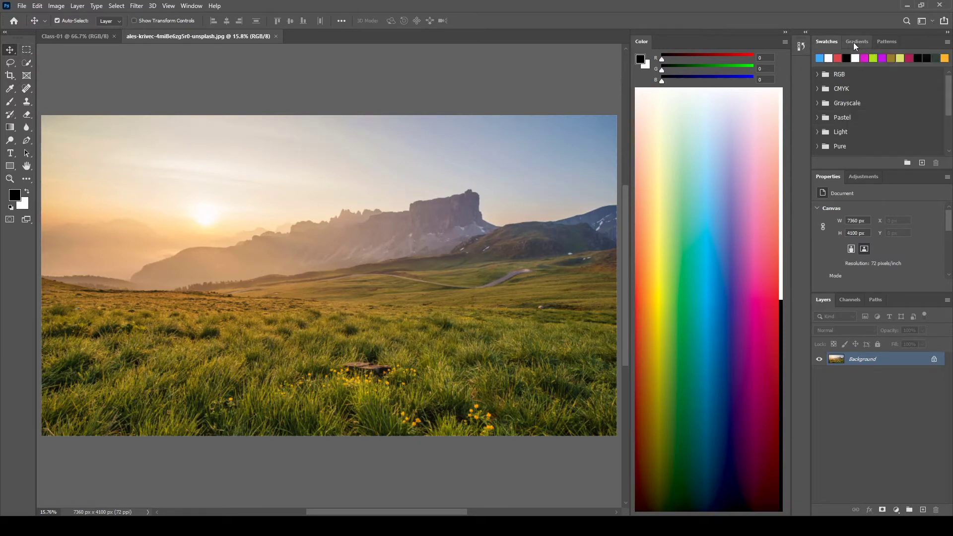
click(887, 41)
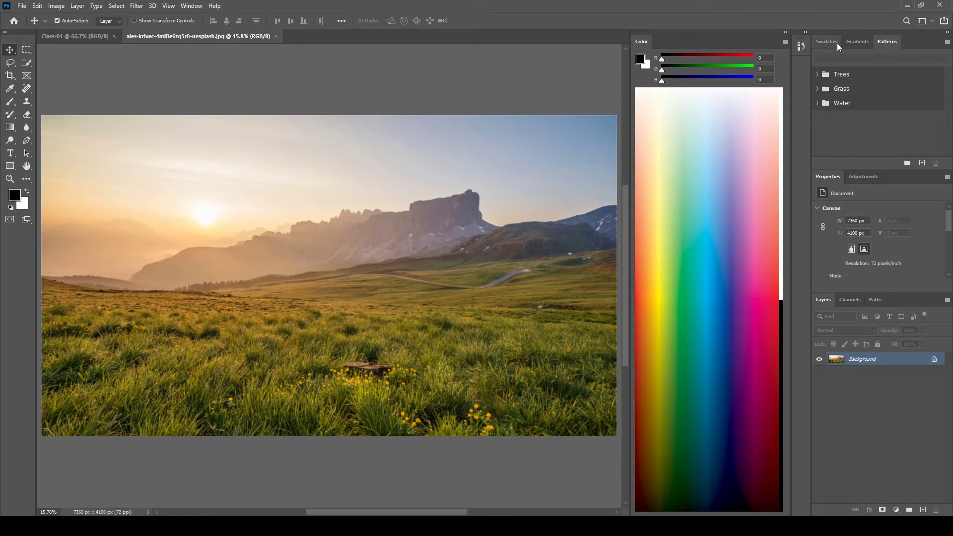
- Reset the ESCustom workspace and fit the photo on screen
click(934, 22)
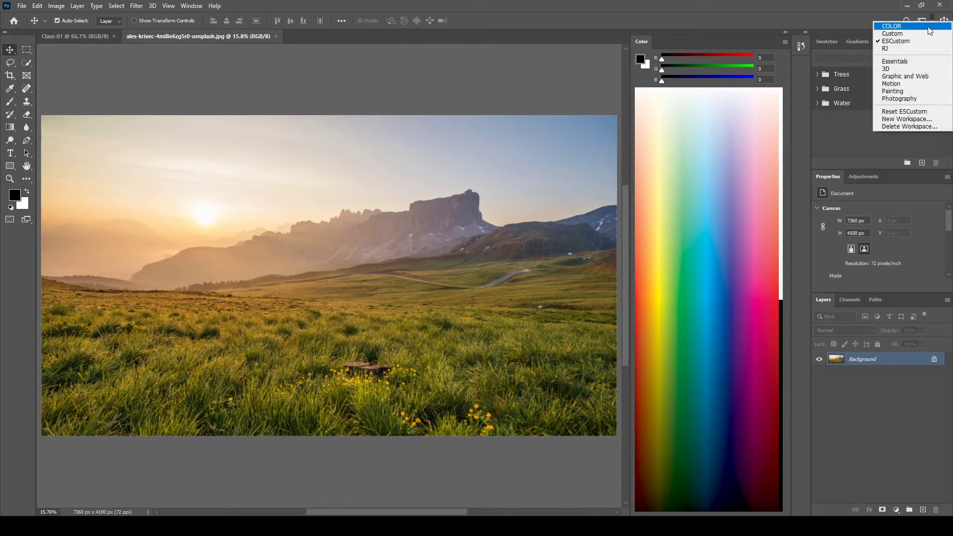
click(904, 112)
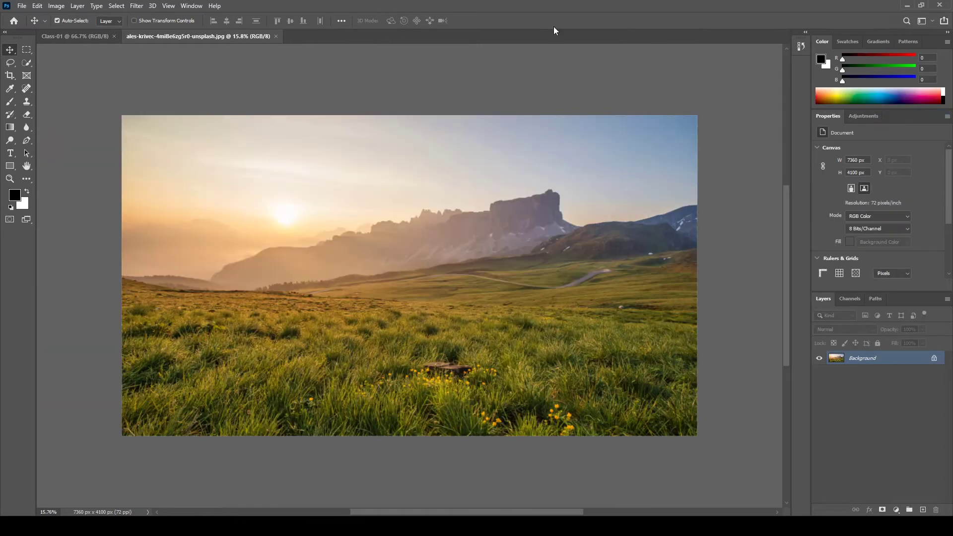
click(168, 7)
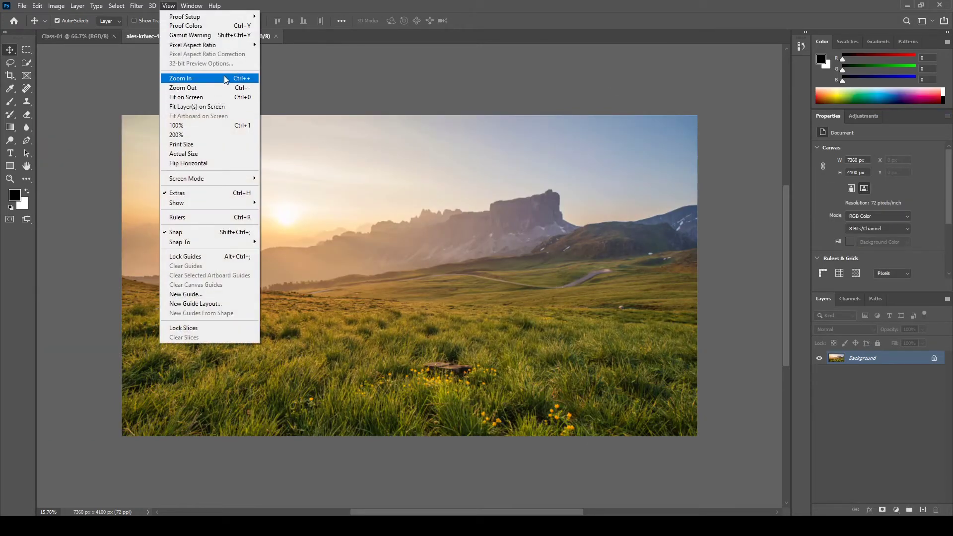
click(209, 97)
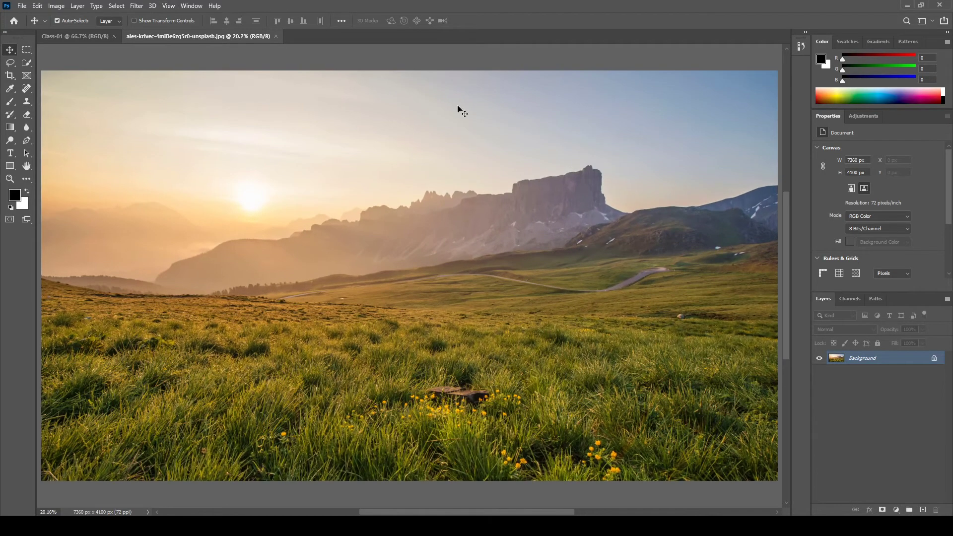
- Browse the Color, Swatches, Gradients, Patterns, Adjustments, Properties, Channels and Layers tabs
click(839, 43)
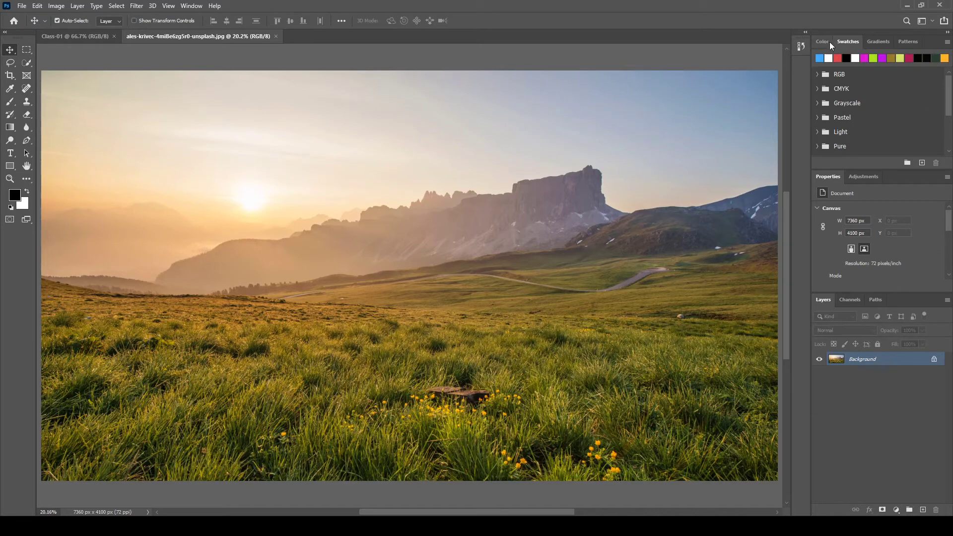
click(820, 46)
click(848, 42)
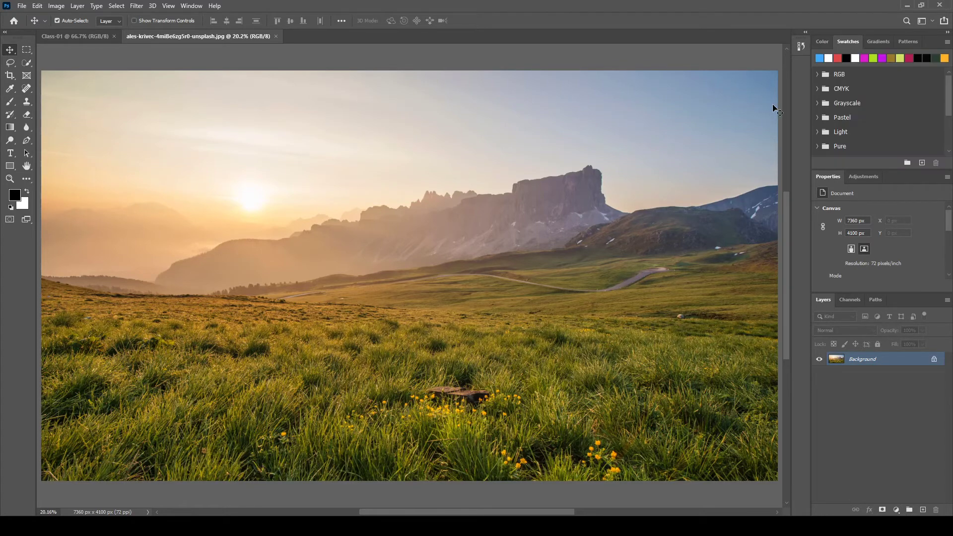
click(877, 44)
click(906, 43)
click(822, 47)
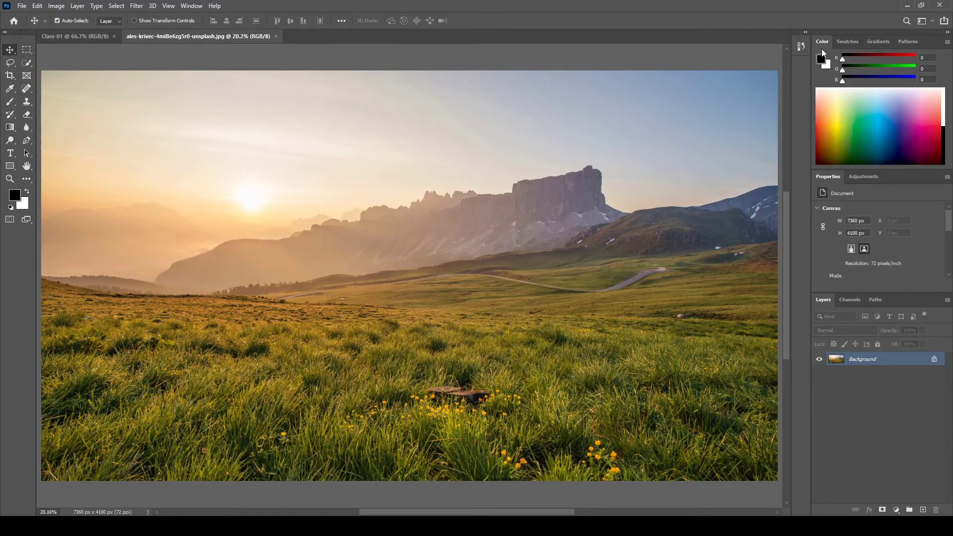
click(872, 181)
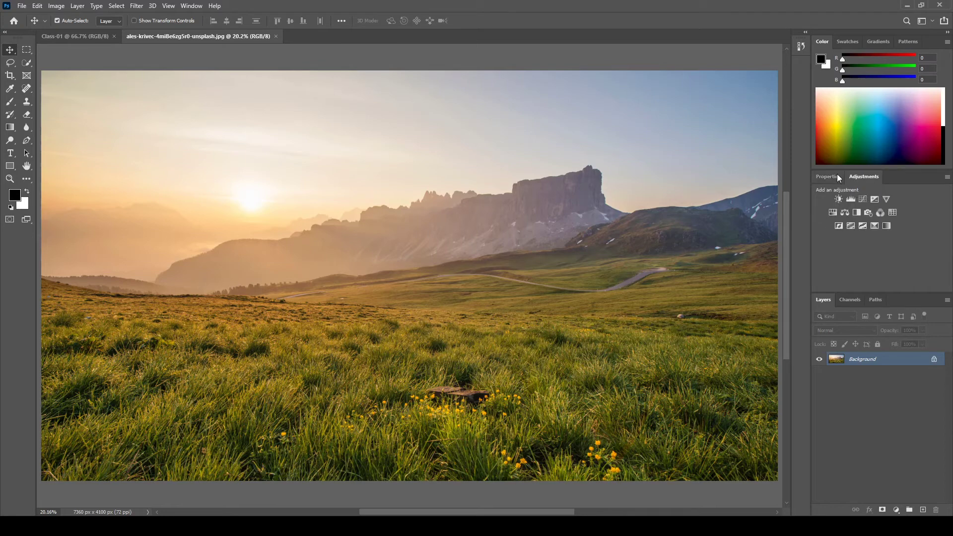
click(830, 176)
click(851, 302)
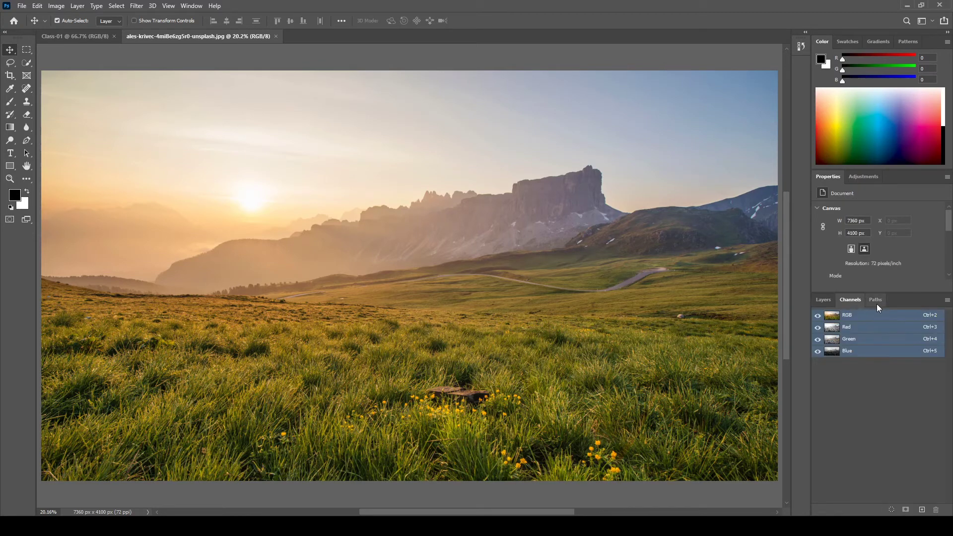
click(823, 299)
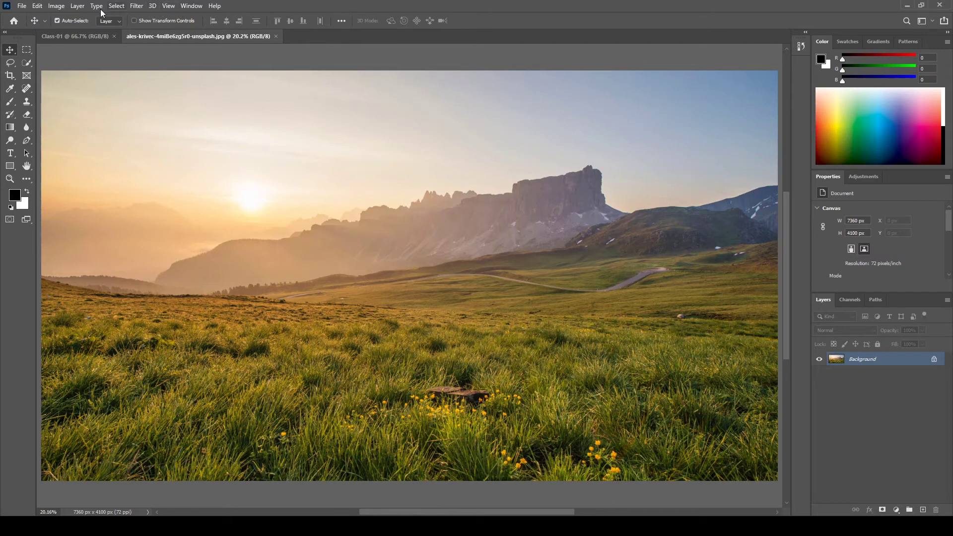
click(57, 6)
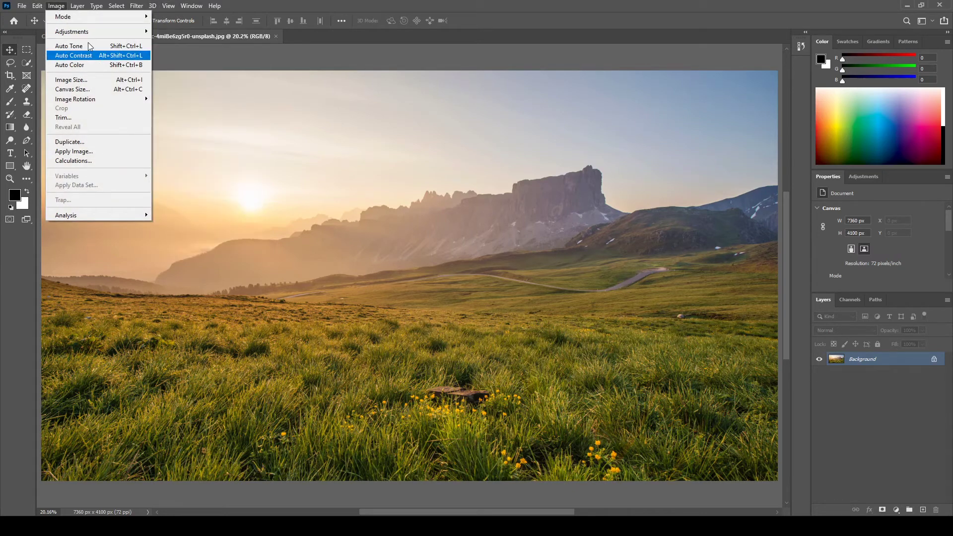
mouse_move(72, 32)
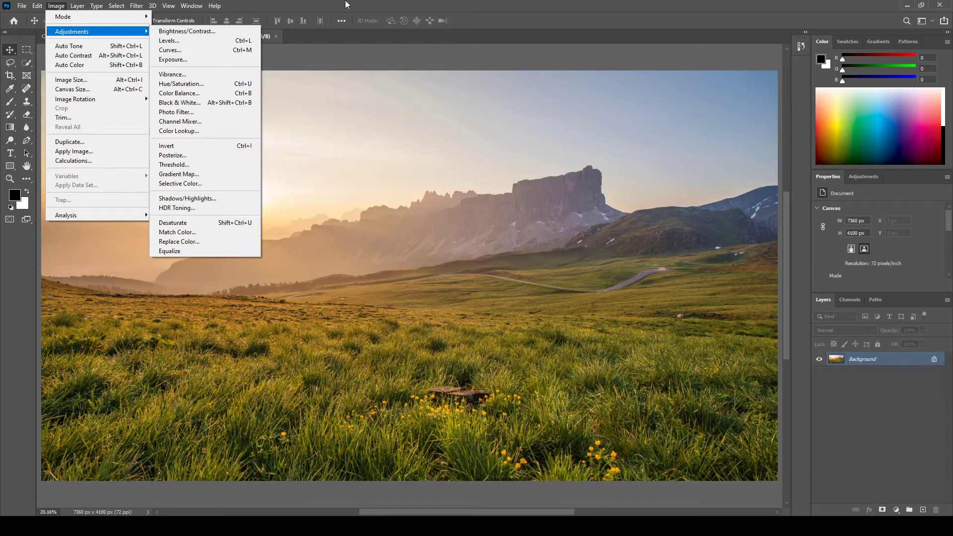
click(452, 36)
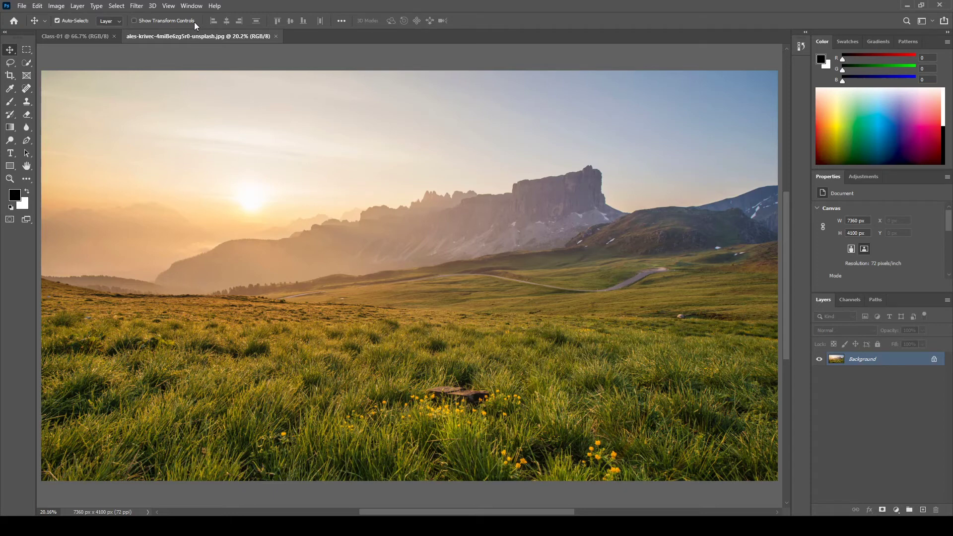
click(27, 50)
click(28, 52)
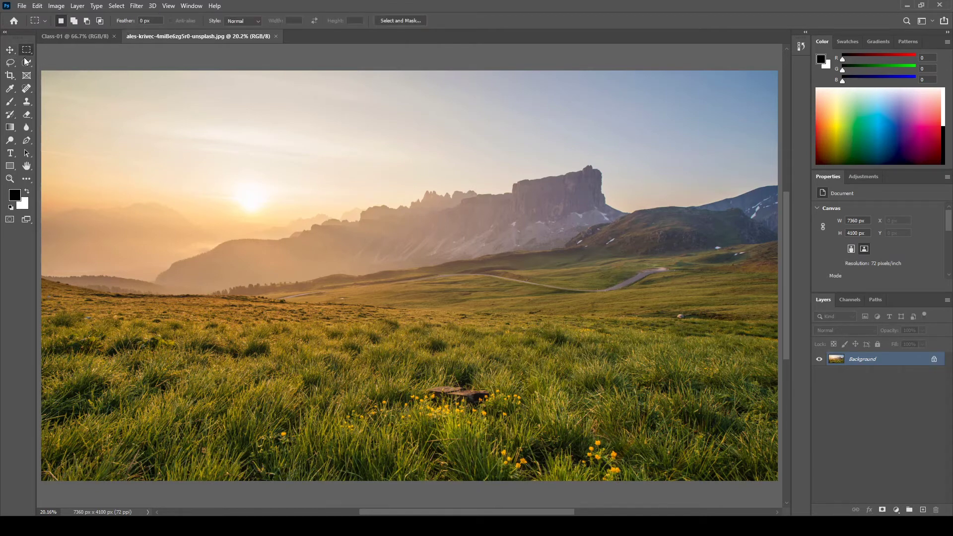
click(10, 50)
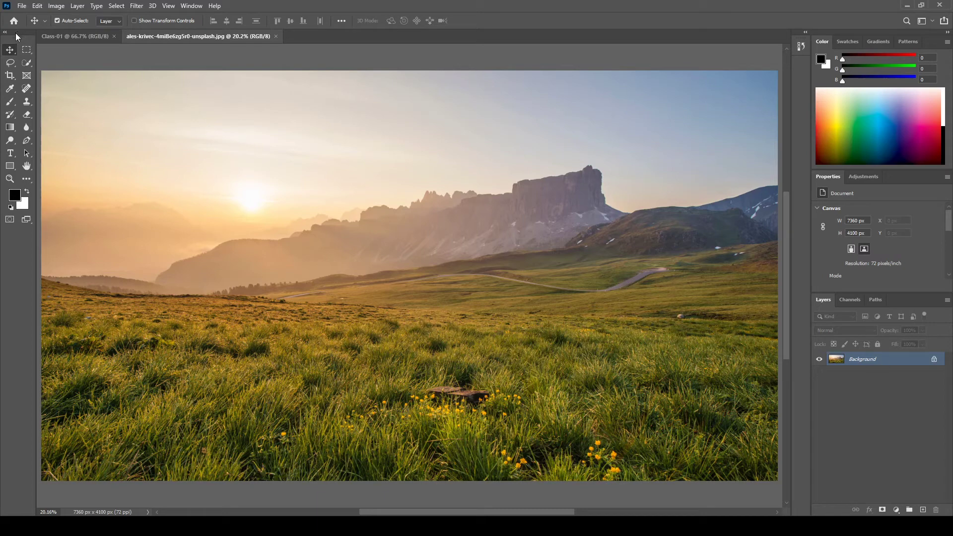
- Float the tools panel and Color panel group, park it top left, and browse its tabs
mouse_move(16, 32)
mouse_down()
mouse_move(142, 52)
mouse_move(47, 81)
mouse_move(780, 48)
mouse_up()
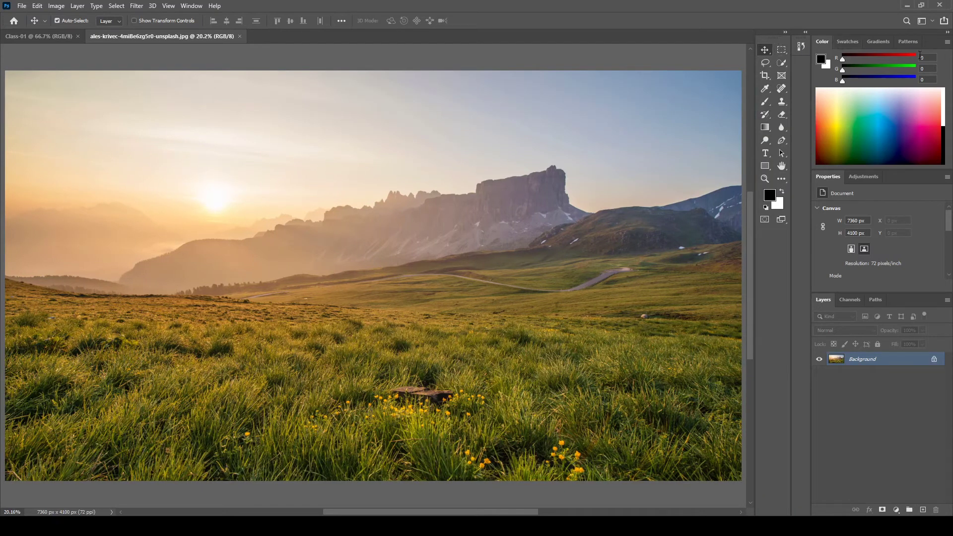
drag(941, 41, 382, 116)
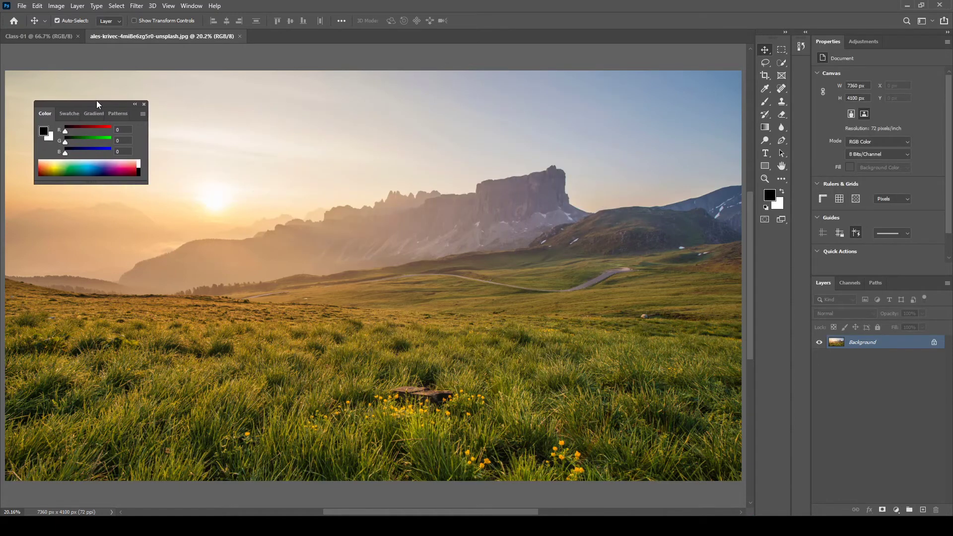
mouse_move(318, 108)
mouse_down()
mouse_move(26, 71)
mouse_move(121, 48)
mouse_move(29, 67)
mouse_move(1, 53)
mouse_up()
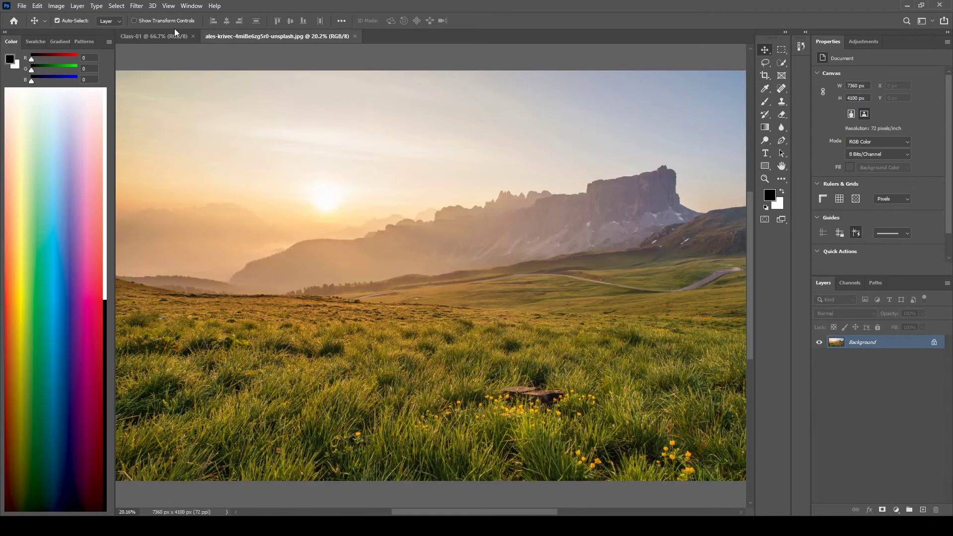
click(59, 42)
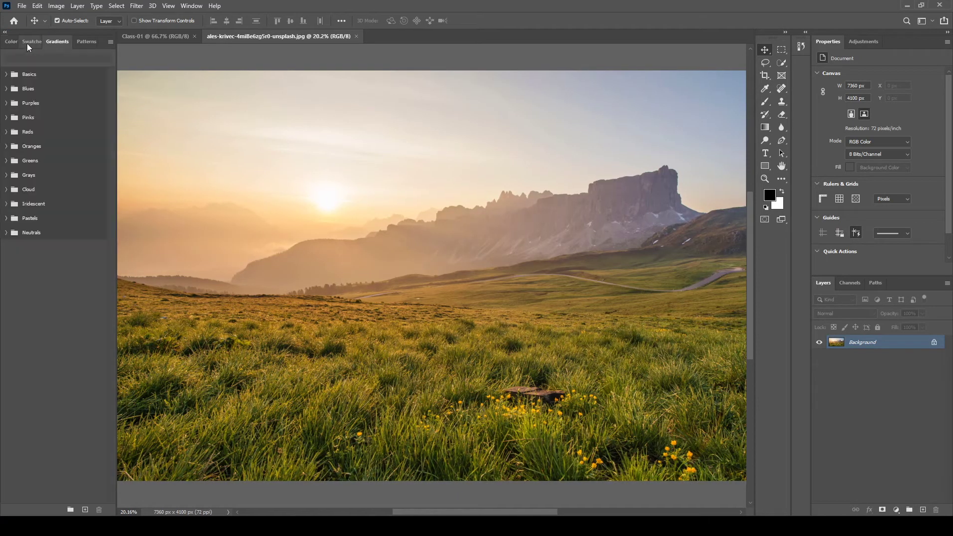
click(29, 43)
click(58, 41)
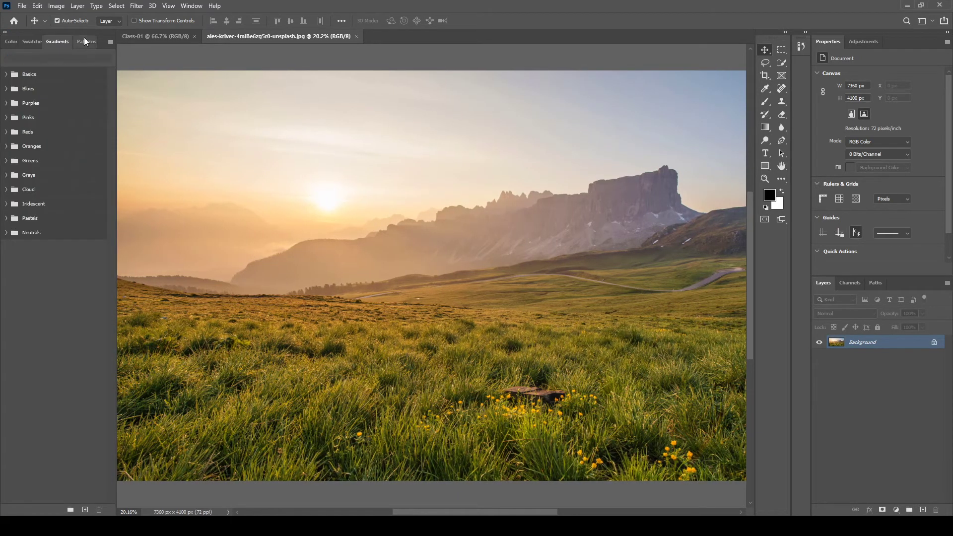
click(11, 41)
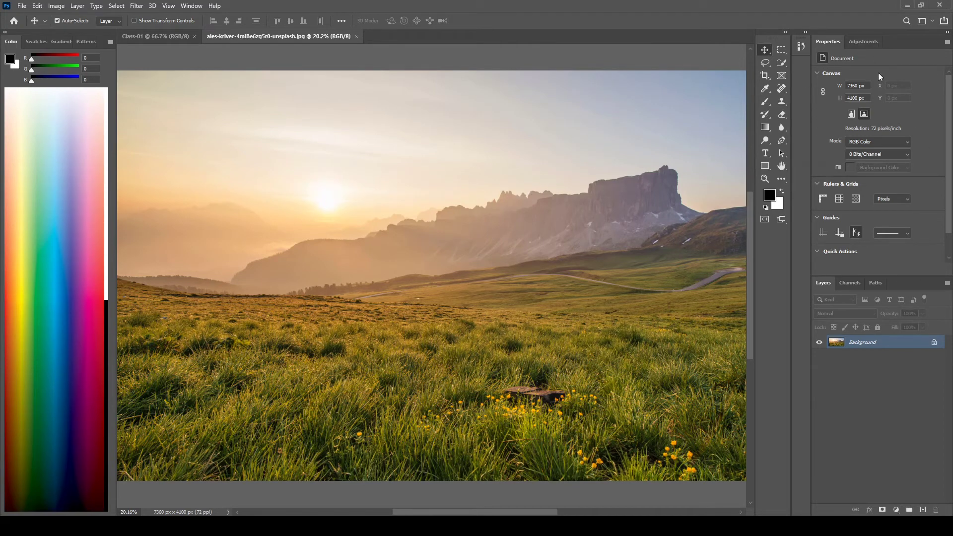
- Dock the Color panel group back beside Properties and Adjustments, then open the workspace list
click(865, 42)
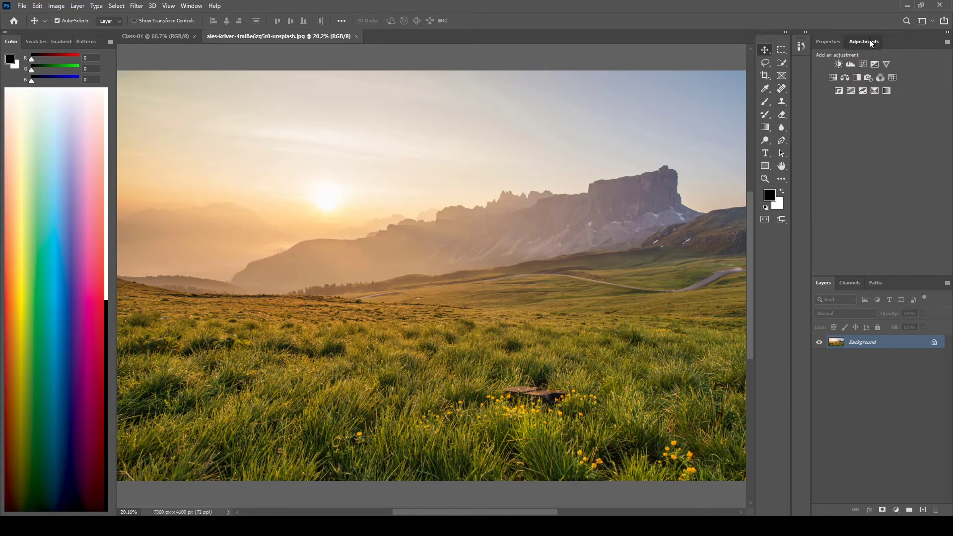
mouse_move(870, 41)
mouse_down()
mouse_move(559, 121)
mouse_move(546, 113)
mouse_move(869, 43)
mouse_up()
drag(40, 31, 921, 40)
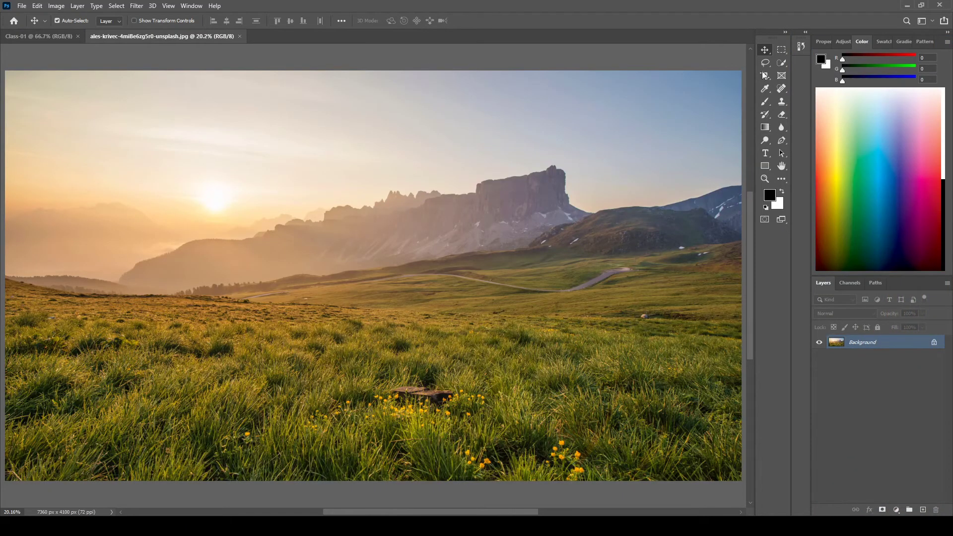
click(919, 20)
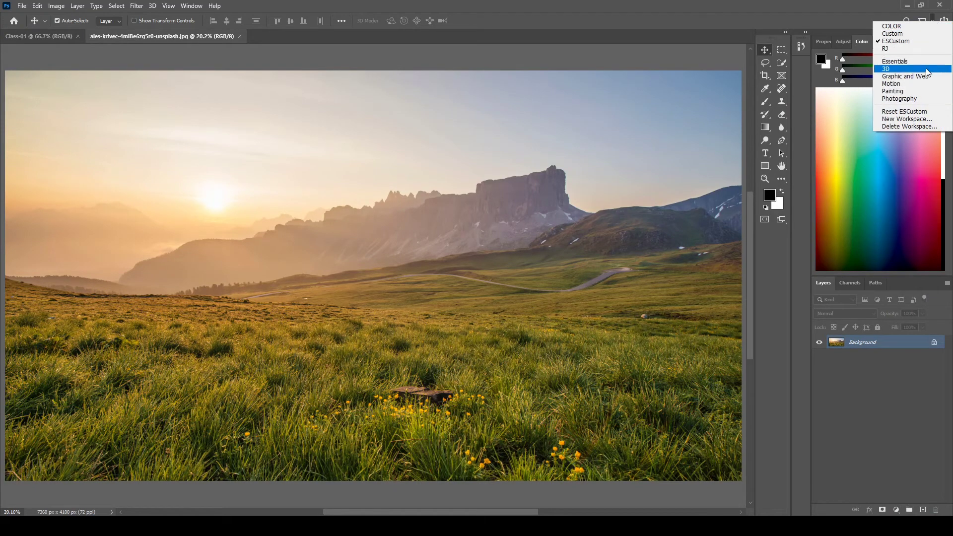
- Choose Reset ESCustom to restore the saved panel arrangement
click(915, 111)
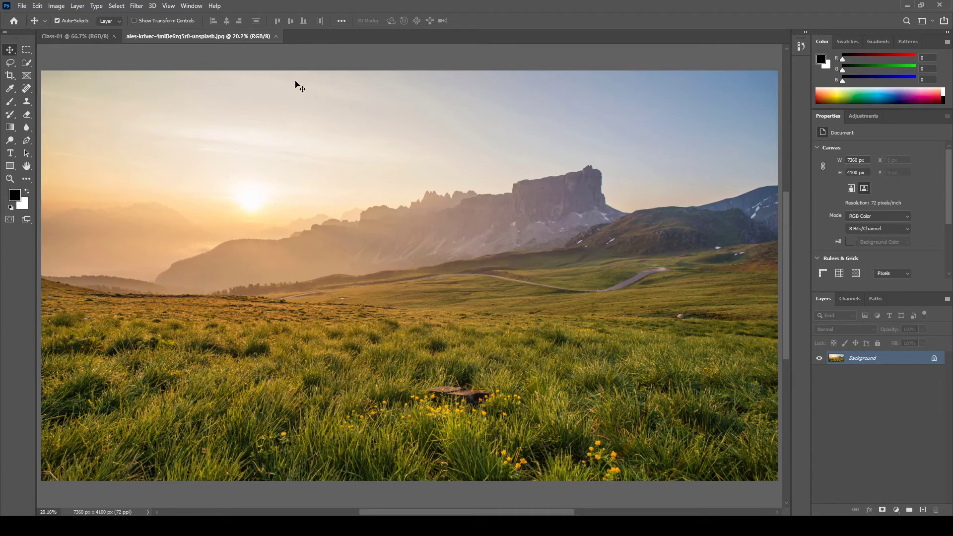
- Close both documents, then open the landscape, cake, parliament, waterfall and beach sunset photos together
click(276, 35)
click(114, 36)
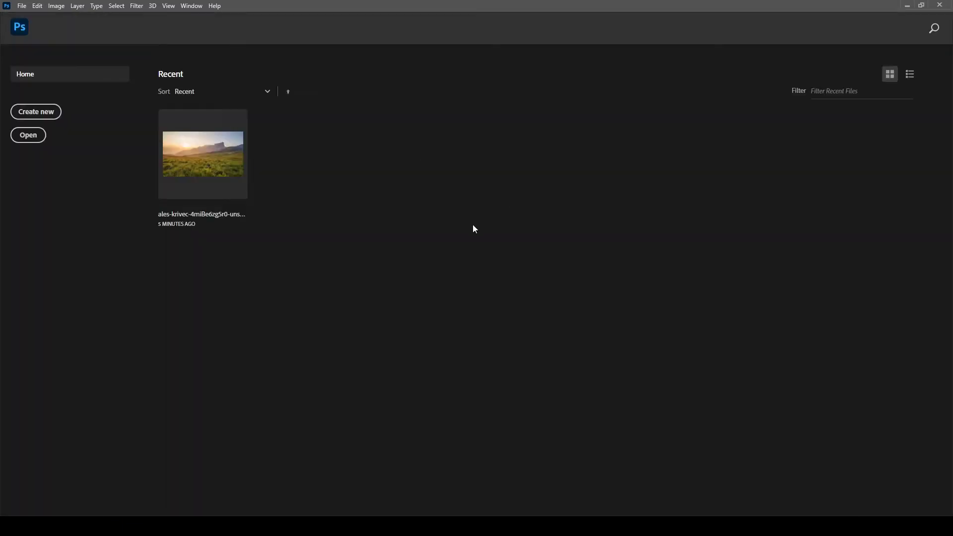
click(23, 6)
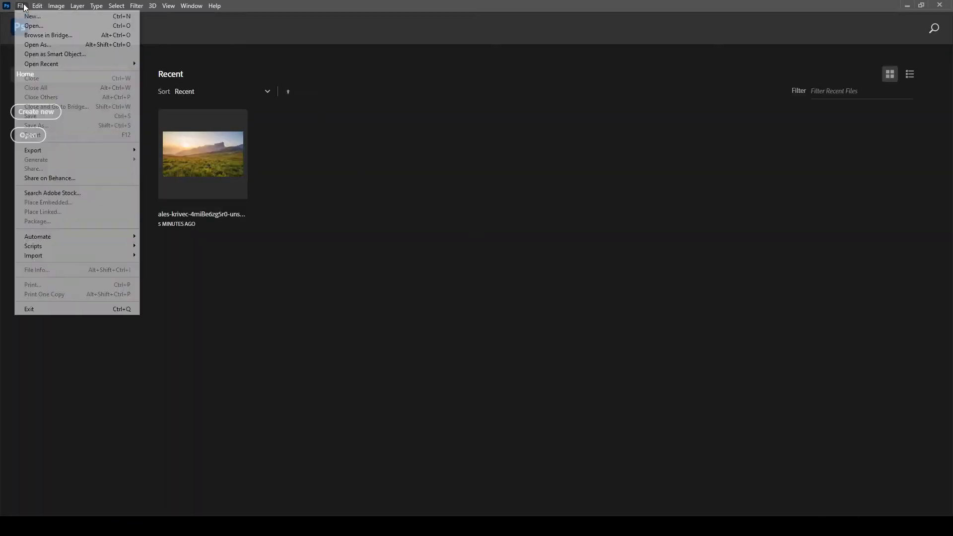
click(34, 26)
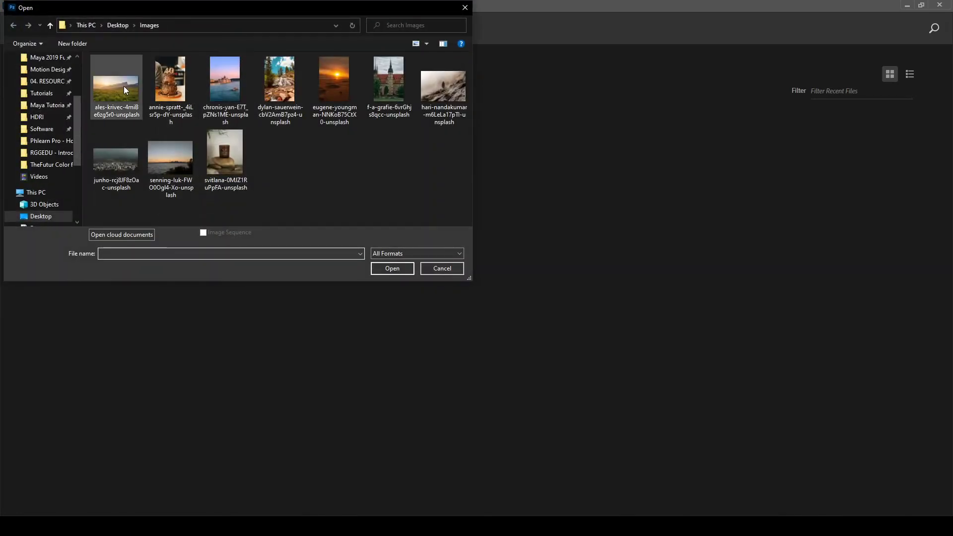
click(125, 89)
ctrl+click(171, 94)
ctrl+click(175, 109)
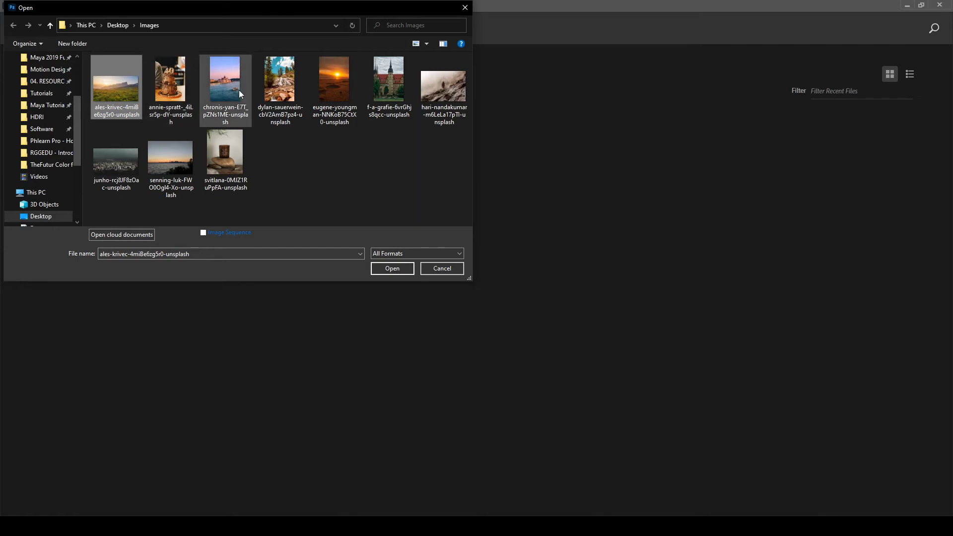
ctrl+click(194, 94)
ctrl+click(223, 94)
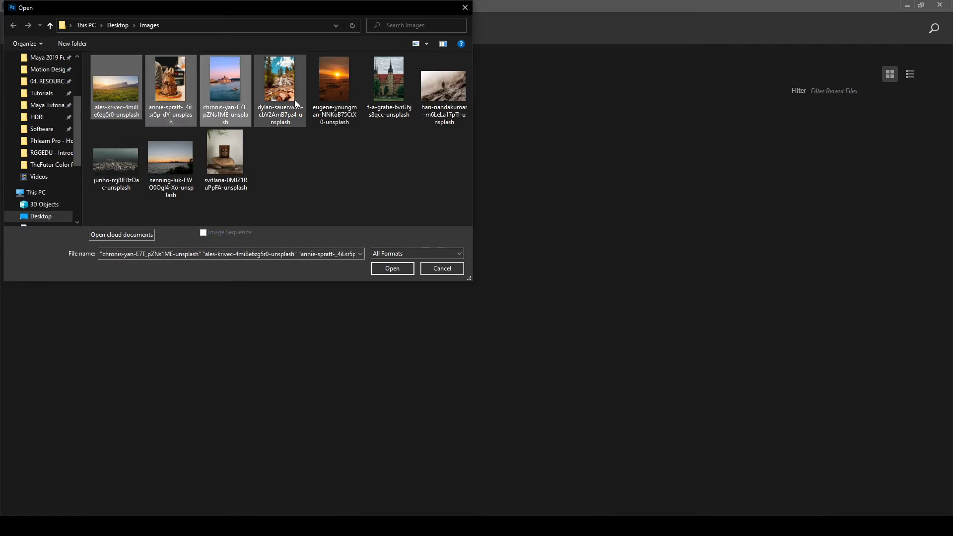
ctrl+click(293, 99)
ctrl+click(334, 96)
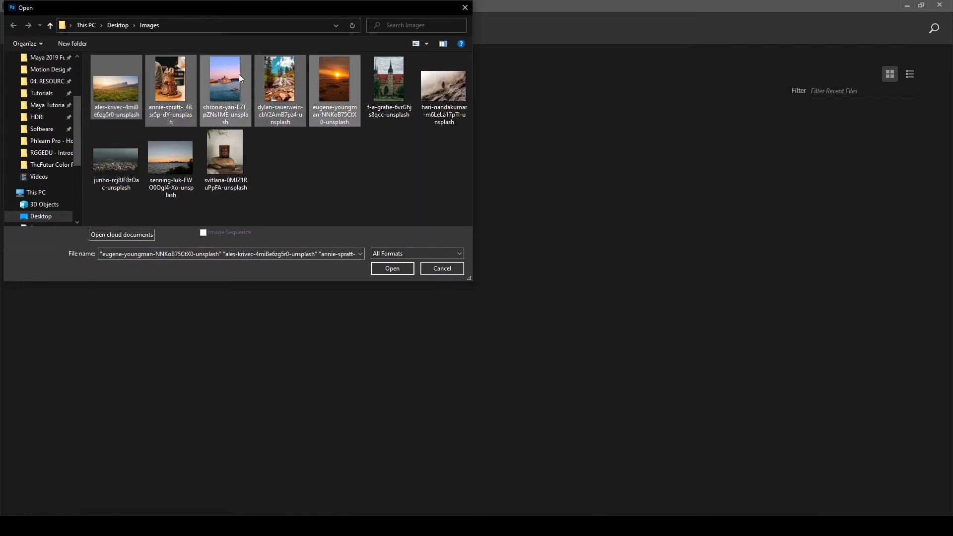
click(397, 272)
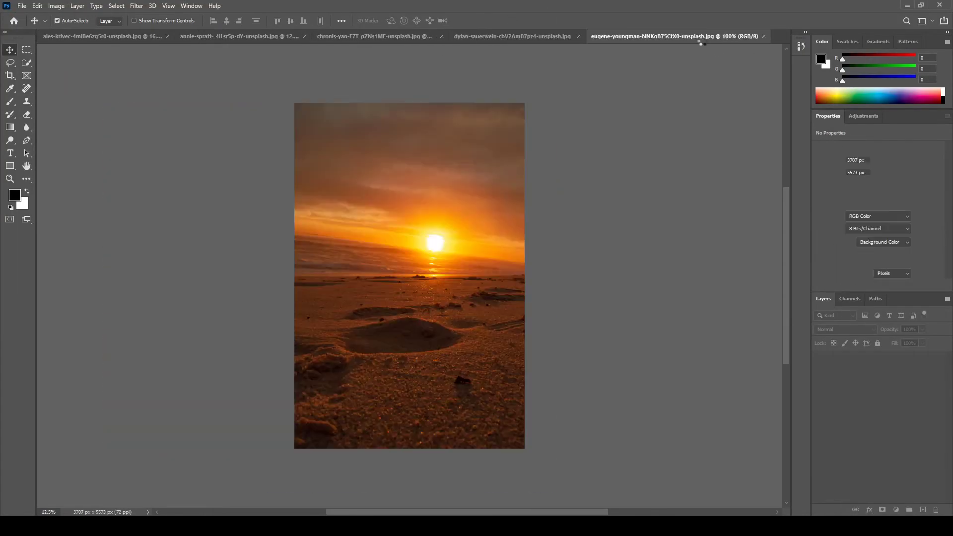
- Browse the photo tabs, then float the mountain landscape and dock it back as a tab
click(223, 38)
click(370, 39)
click(567, 36)
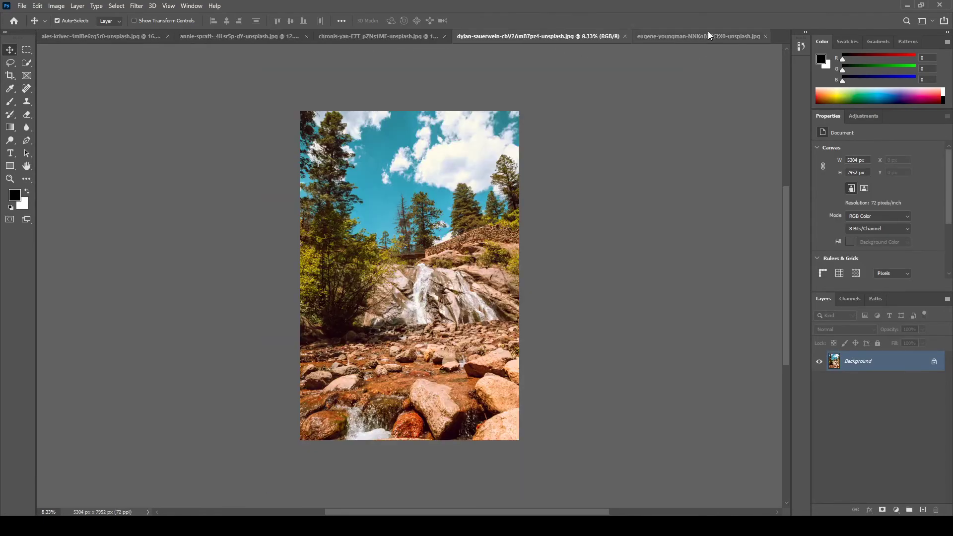
click(707, 34)
drag(149, 37, 171, 64)
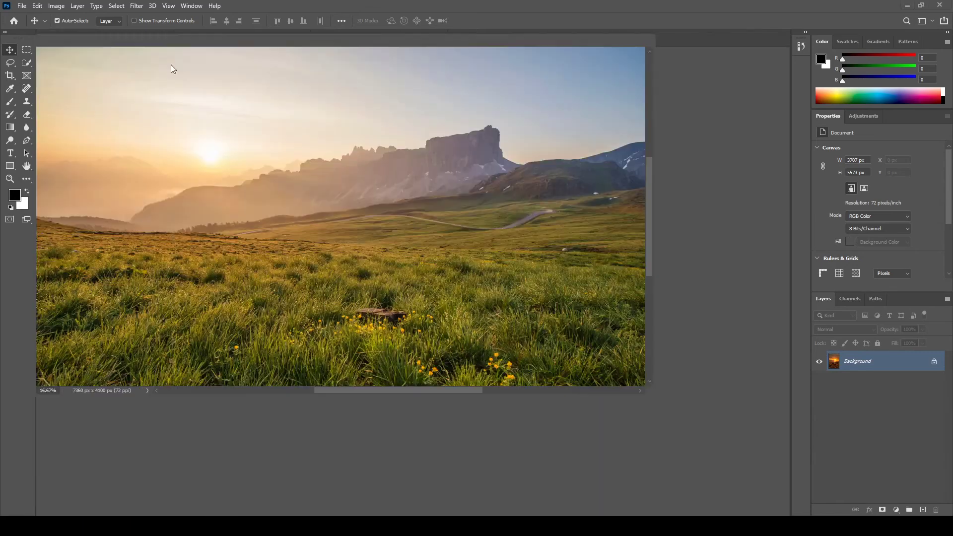
drag(469, 41, 608, 32)
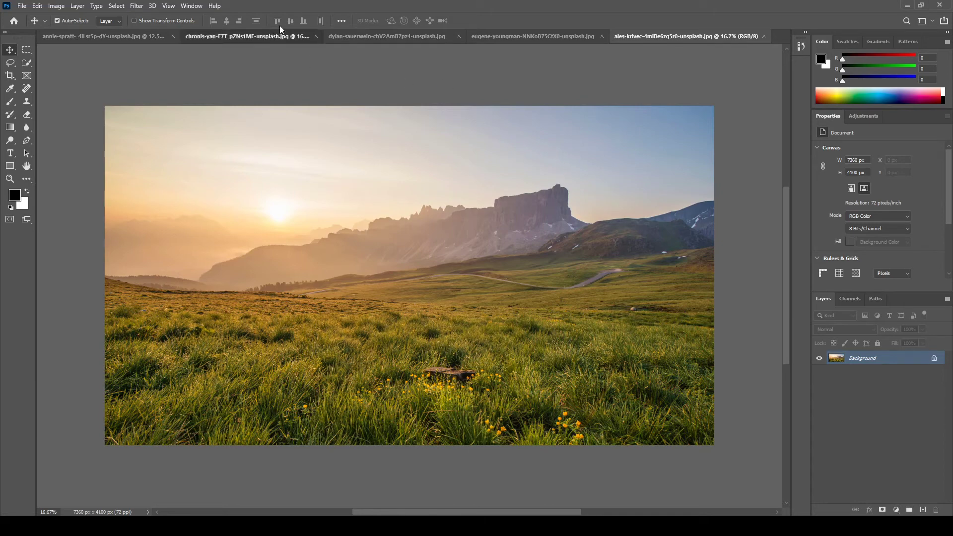
- Close the parliament, waterfall and cake photos, leaving the landscape and beach sunset open
click(291, 38)
click(338, 36)
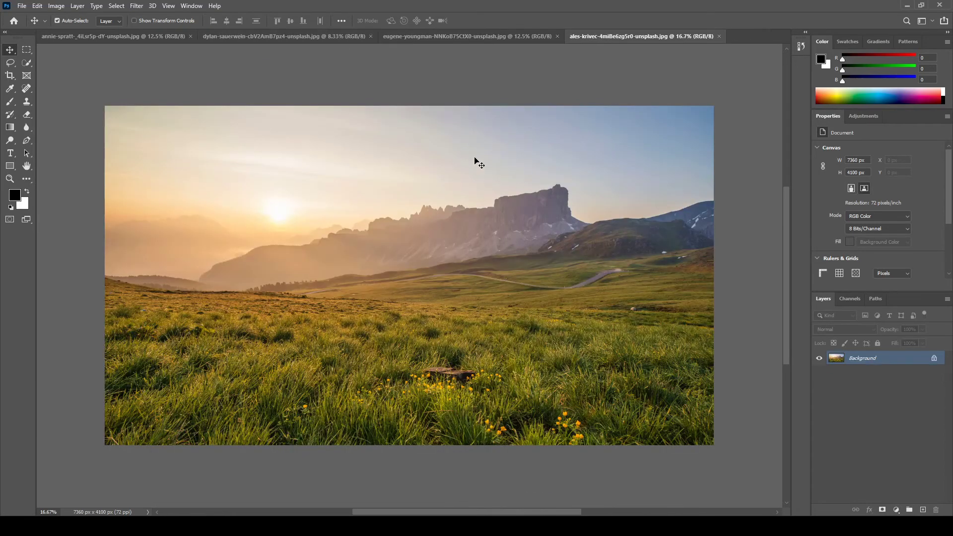
click(323, 35)
click(370, 37)
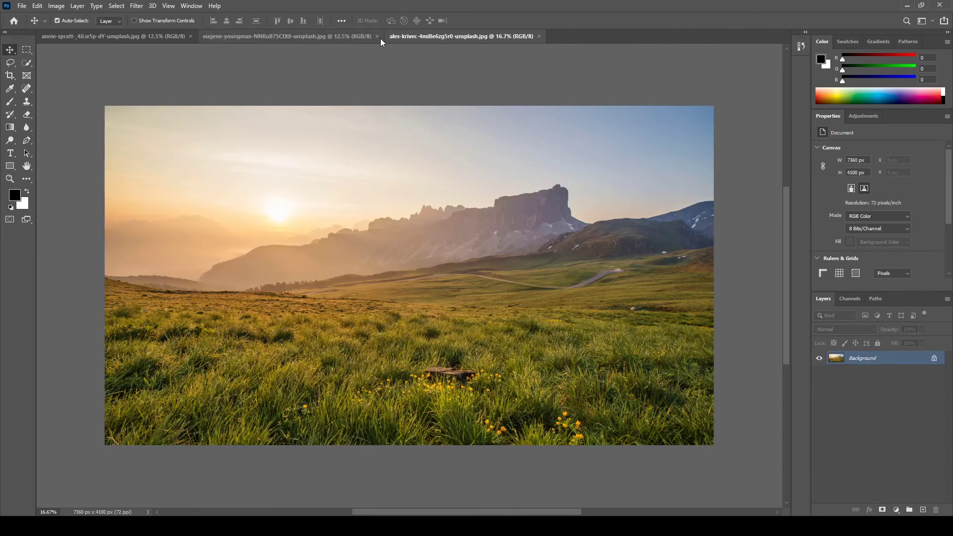
click(347, 38)
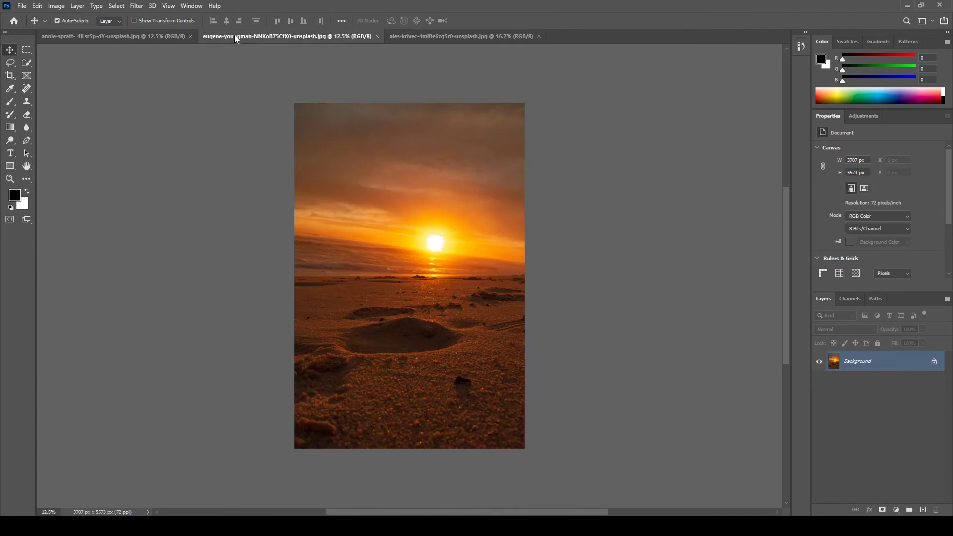
click(177, 36)
click(396, 37)
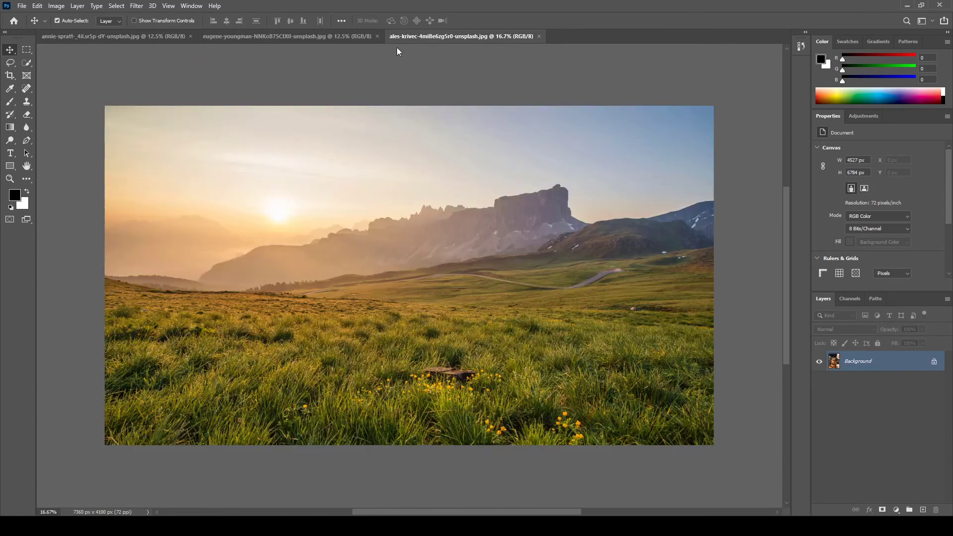
click(195, 38)
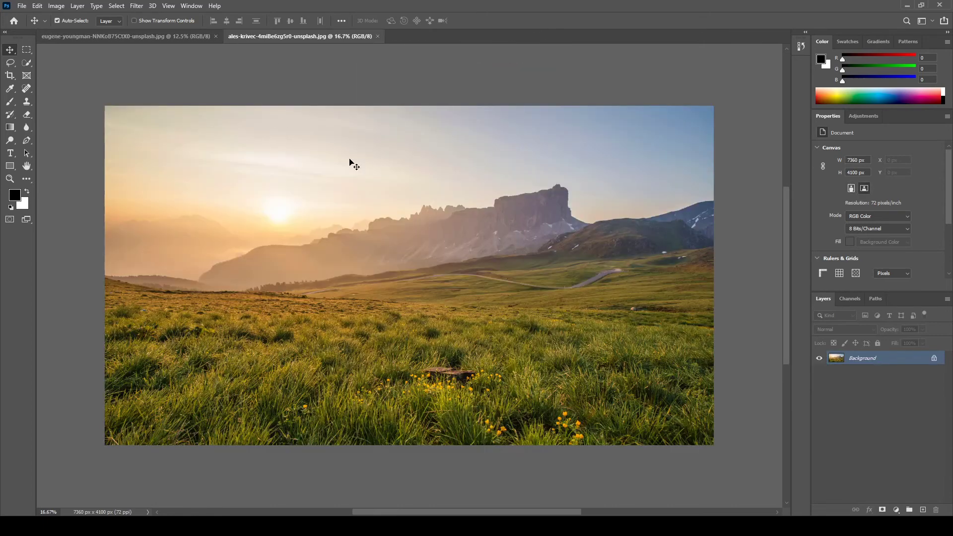
click(148, 37)
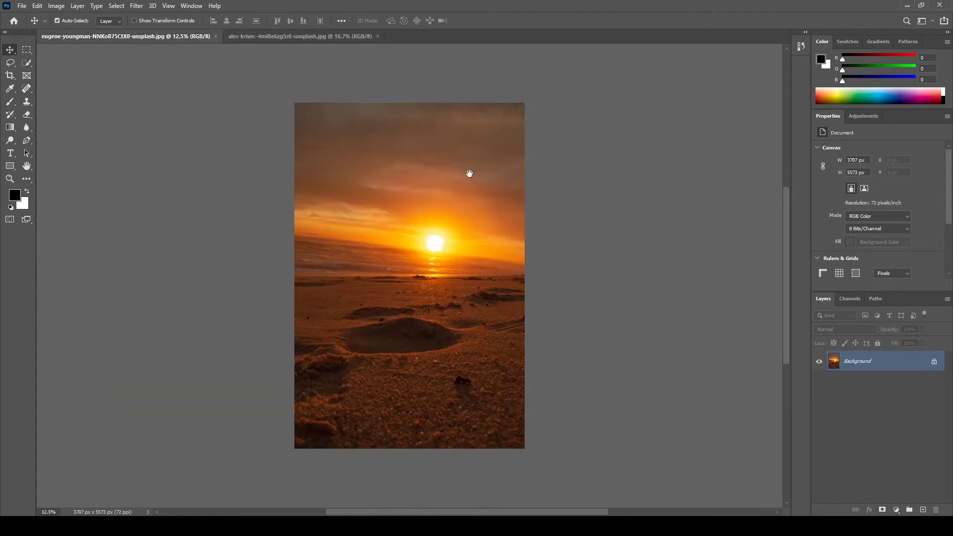
drag(469, 173, 329, 166)
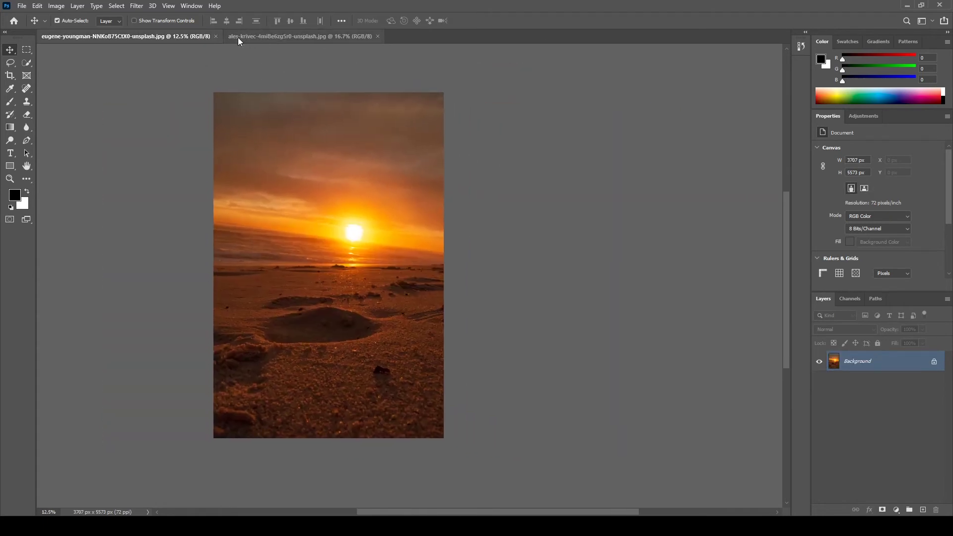
click(23, 6)
click(29, 15)
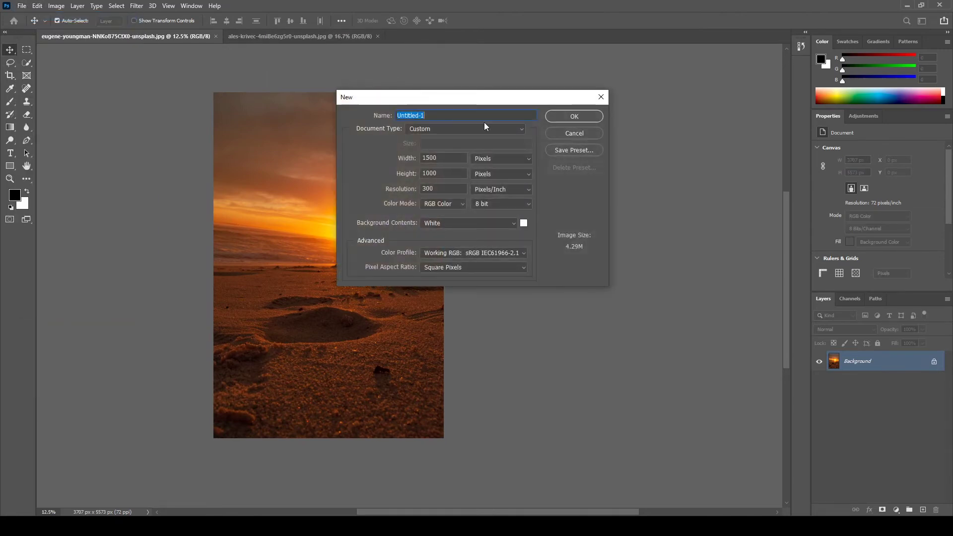
double_click(416, 159)
click(593, 116)
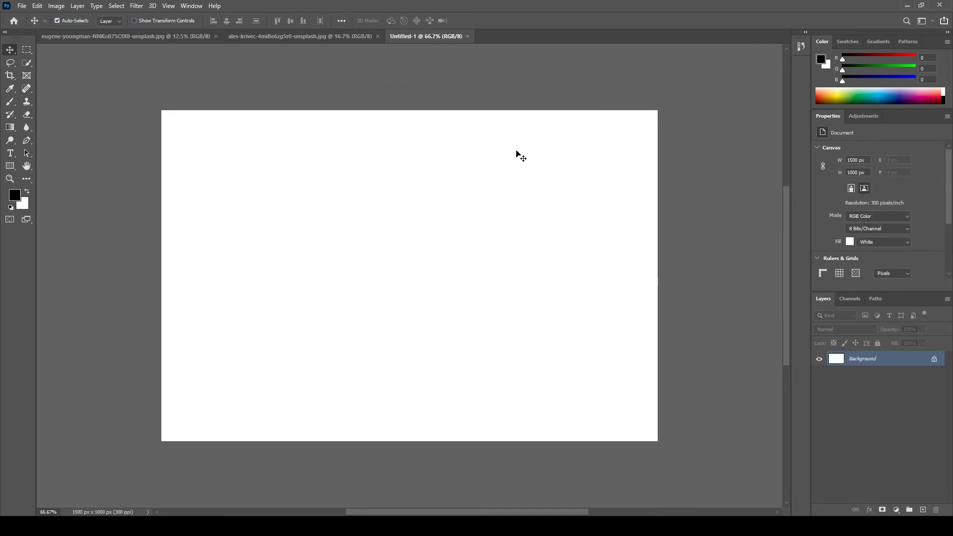
click(326, 38)
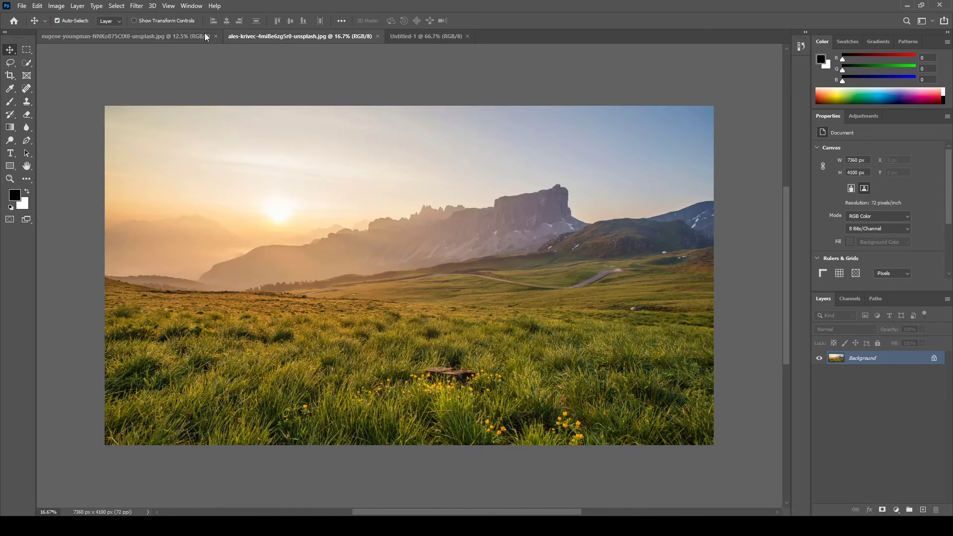
click(193, 38)
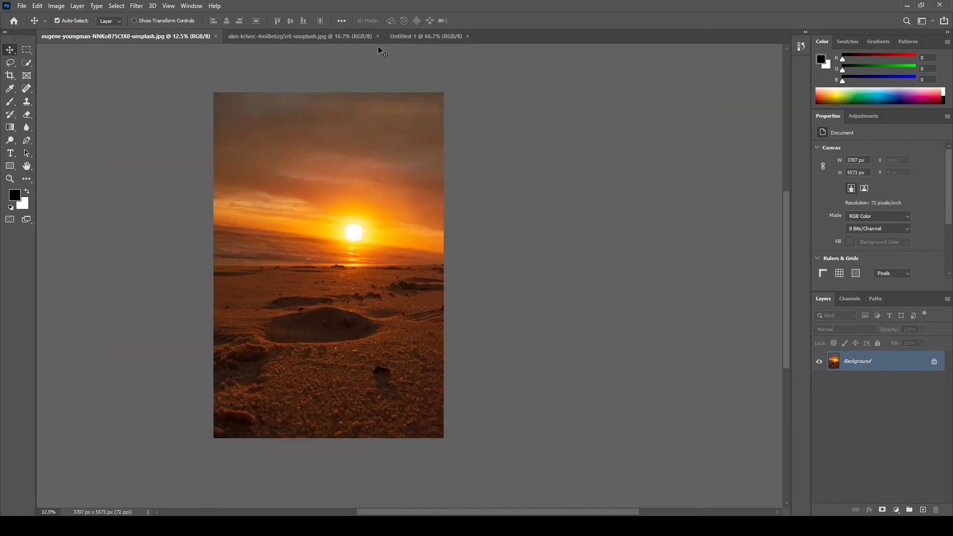
click(445, 37)
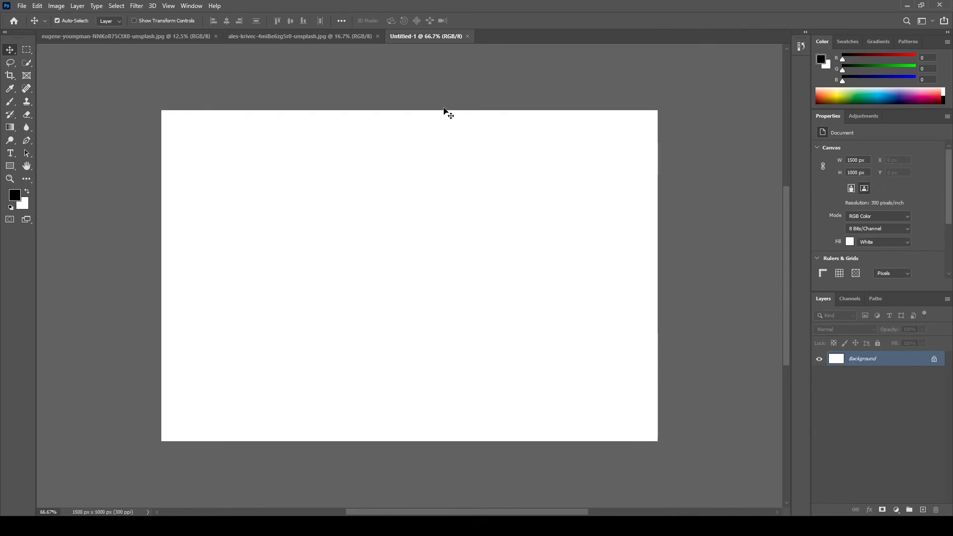
- Tile the open documents side by side and zoom out on the blank Untitled-1 canvas
click(191, 6)
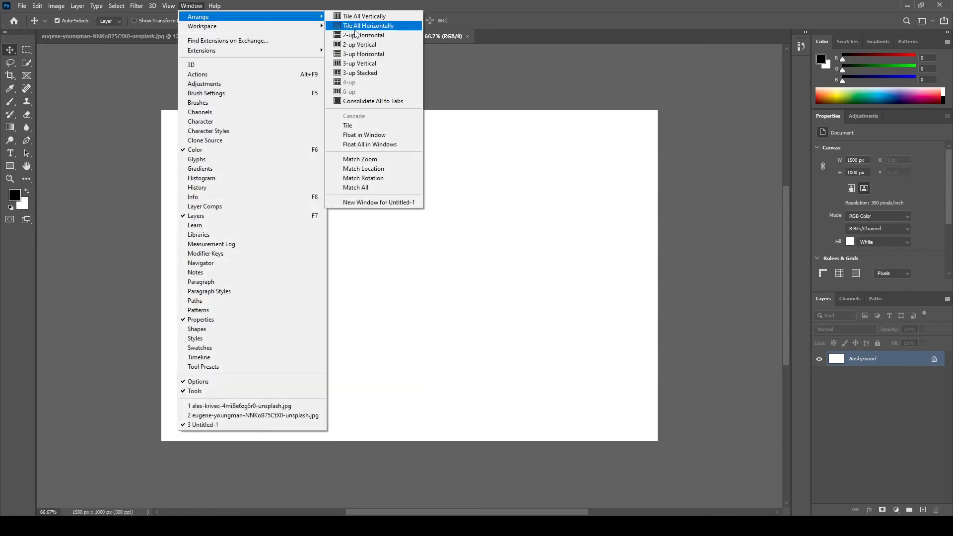
mouse_move(198, 16)
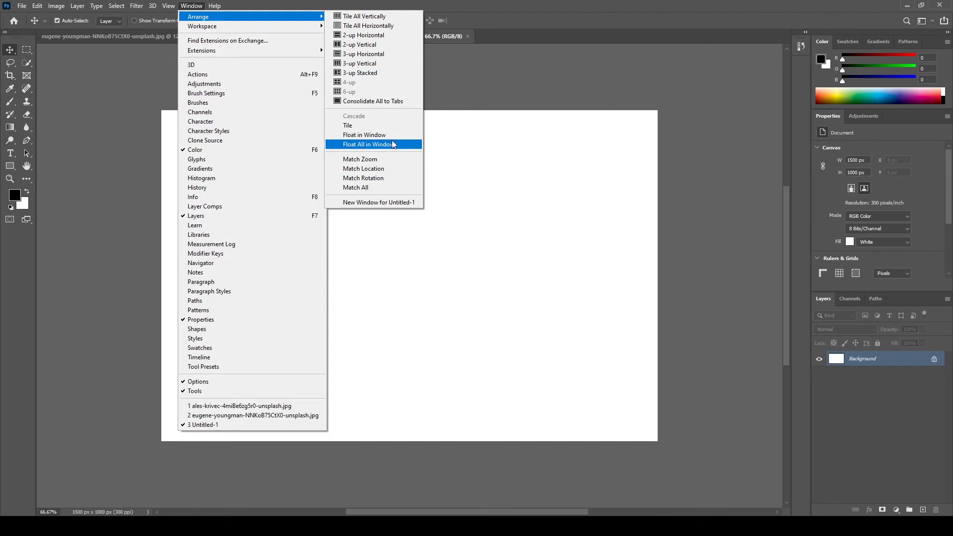
click(382, 127)
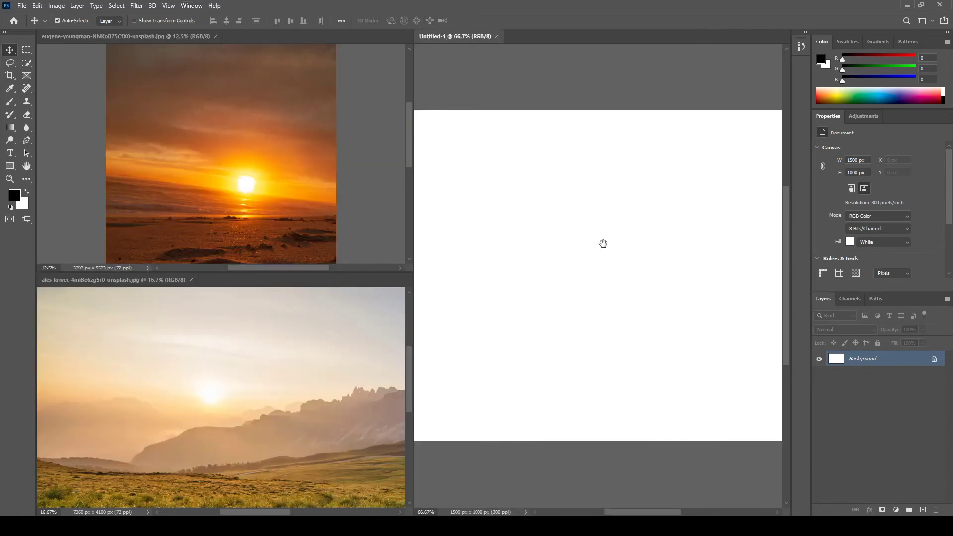
mouse_move(602, 243)
mouse_down()
mouse_move(538, 247)
mouse_move(522, 260)
mouse_move(566, 208)
mouse_move(534, 190)
mouse_move(529, 198)
mouse_up()
- Close the ales-krivec mountain photo and widen the Untitled-1 canvas's pane
click(85, 277)
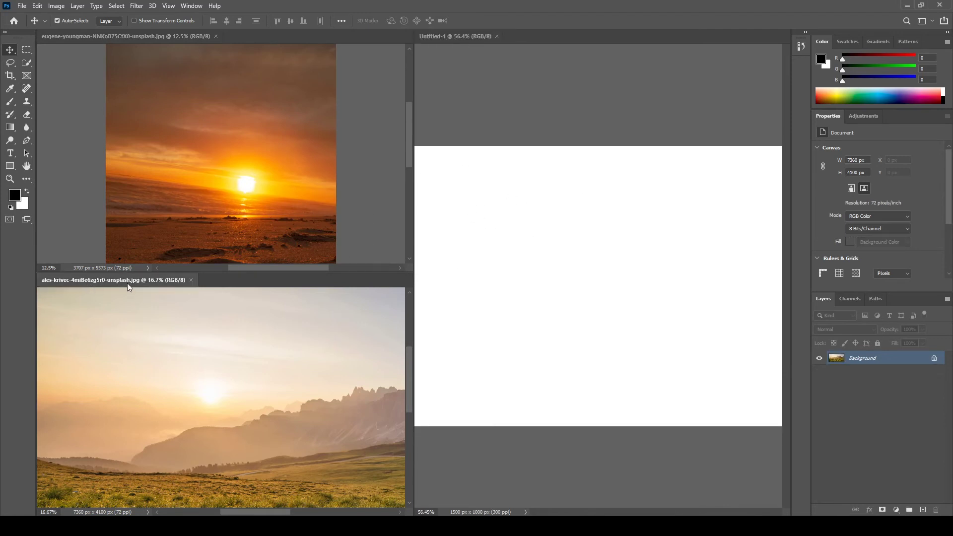
click(191, 281)
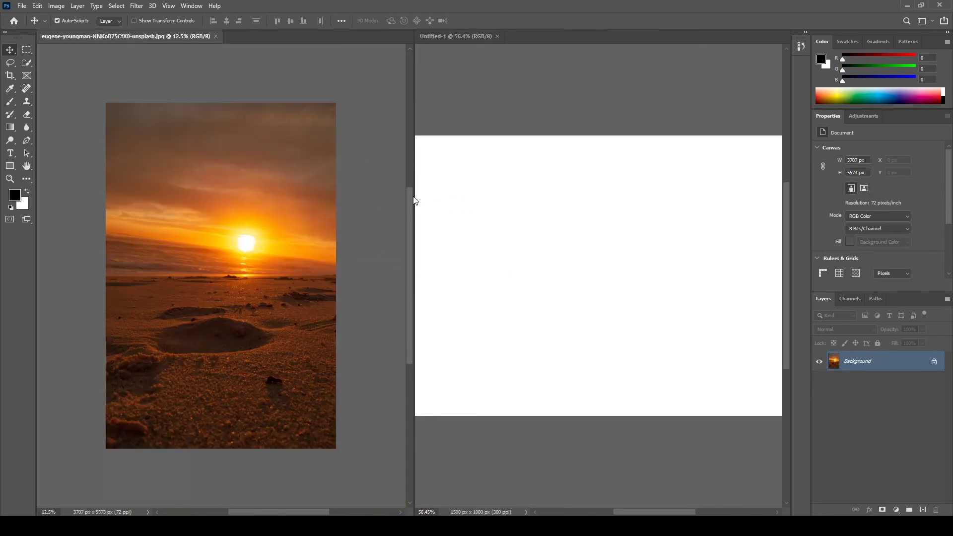
mouse_move(411, 200)
mouse_down()
mouse_move(298, 201)
mouse_move(284, 212)
mouse_up()
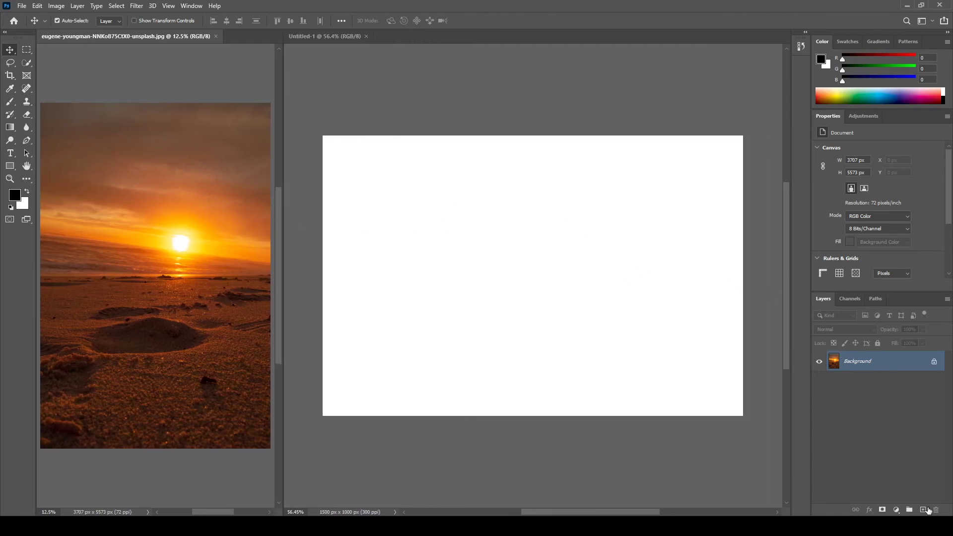
- Add an empty Layer 1 to the beach photo, select the standard Brush Tool, and close Untitled-1
click(923, 510)
click(10, 103)
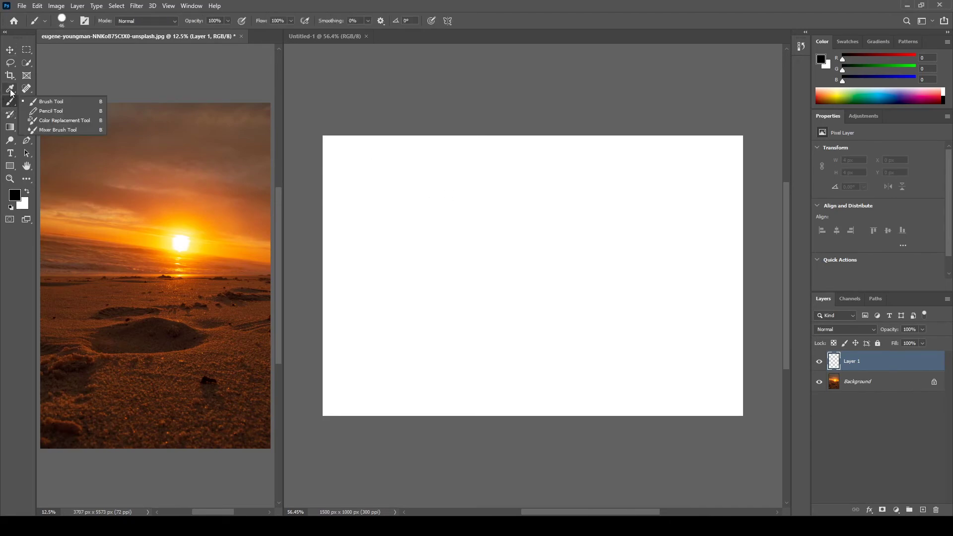
right_click(10, 102)
click(58, 103)
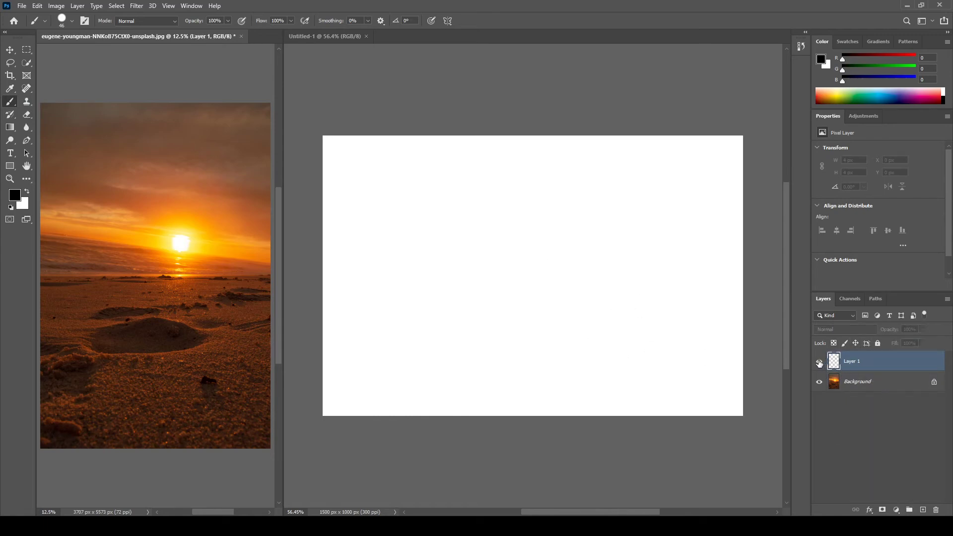
click(469, 240)
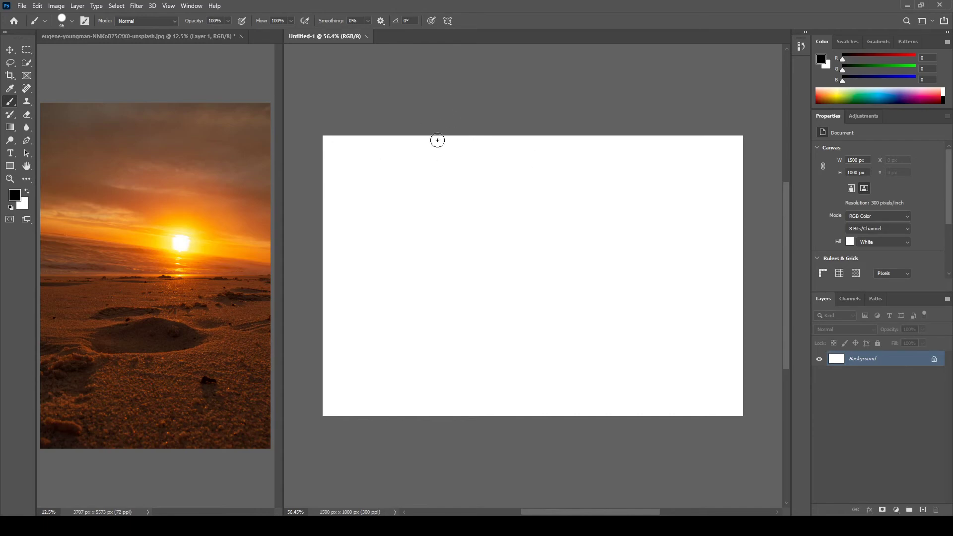
click(366, 36)
- Close the beach photo unsaved, then open four Unsplash photos with the waterfall in front
click(241, 36)
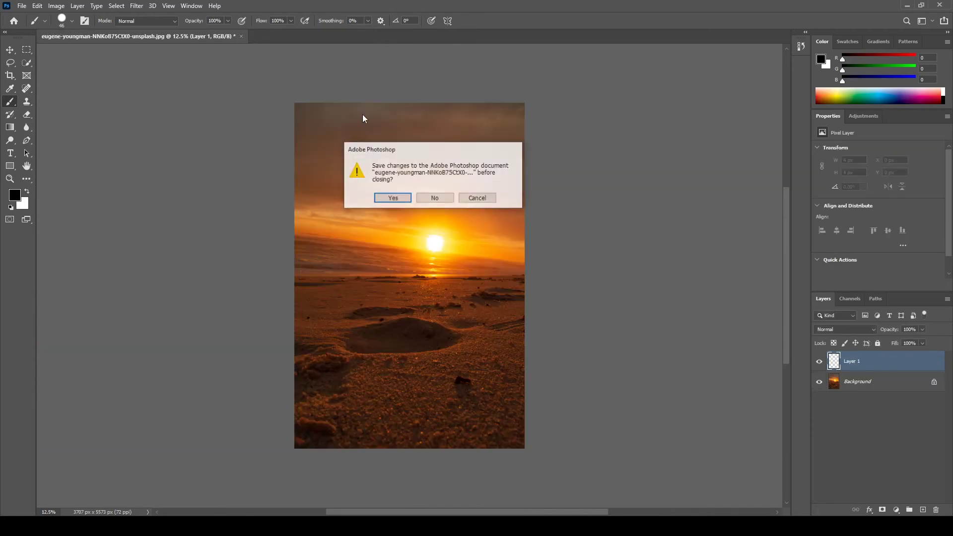
click(430, 196)
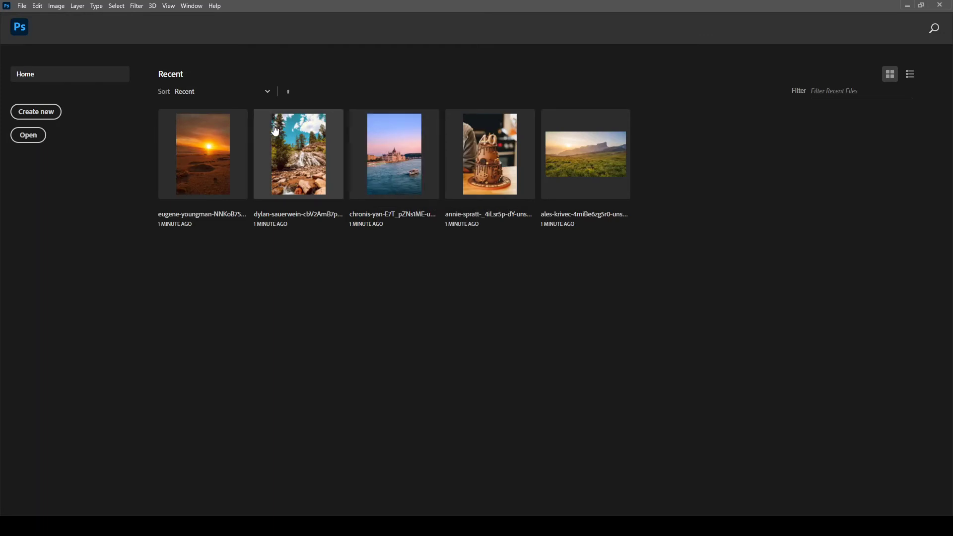
click(28, 135)
click(116, 100)
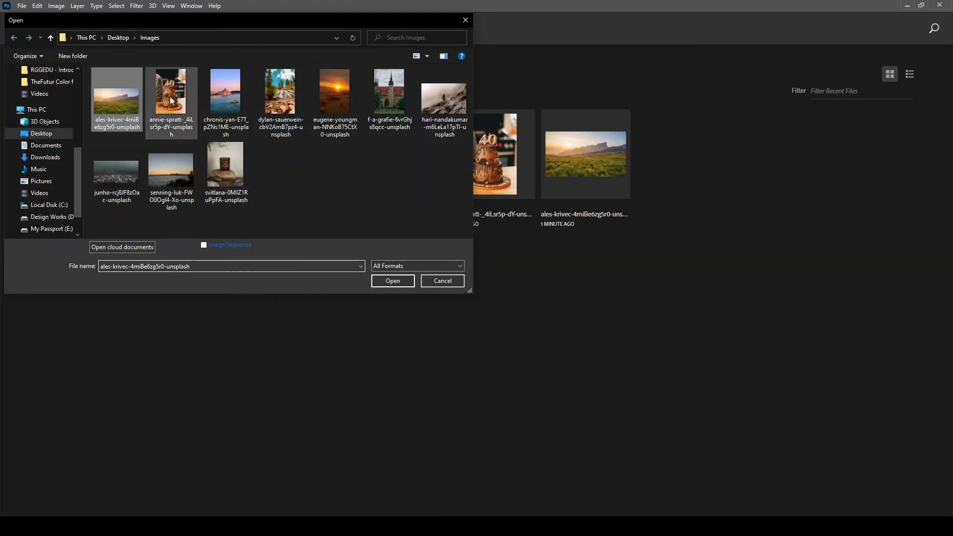
shift+click(281, 105)
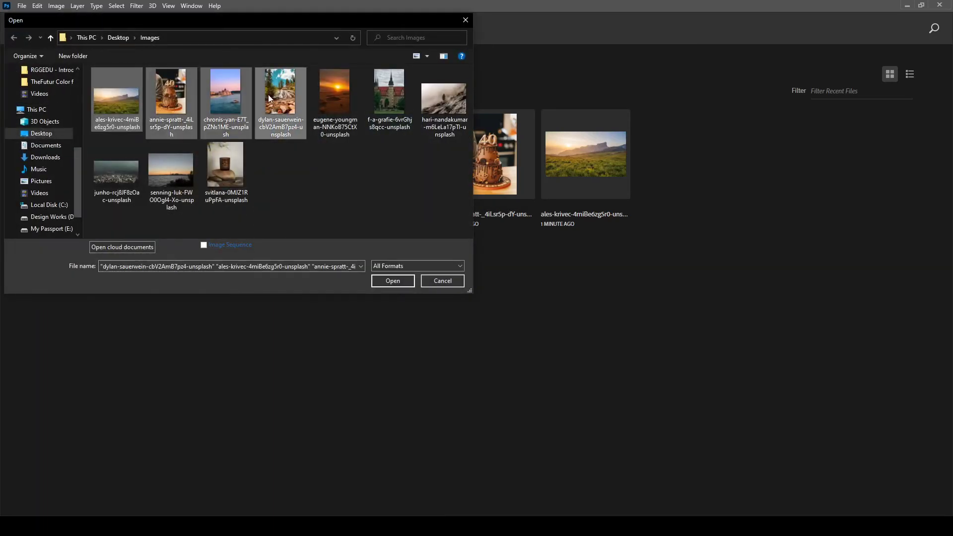
click(392, 281)
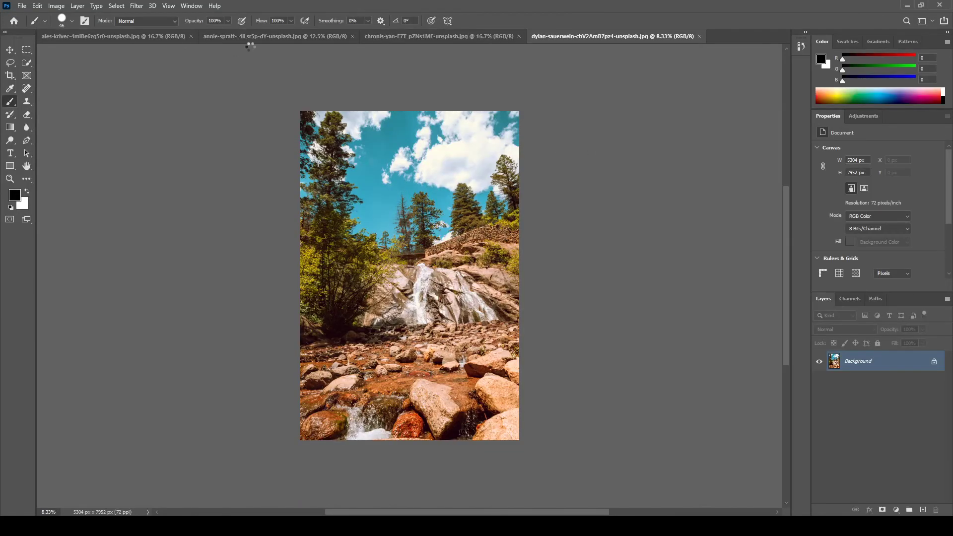
- Tile the four photos in a two-by-two grid and zoom the riverside city photo to 13.9%
click(191, 6)
mouse_move(198, 16)
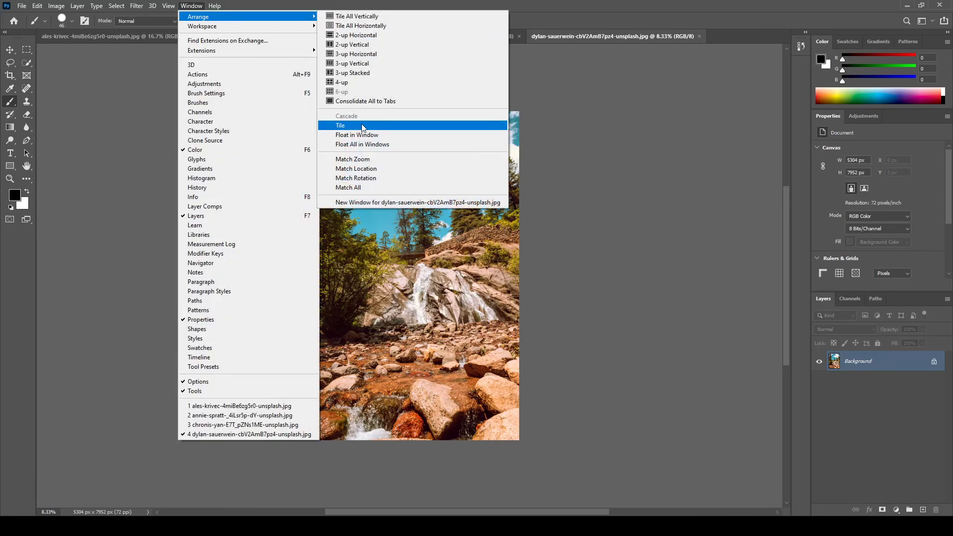
click(362, 128)
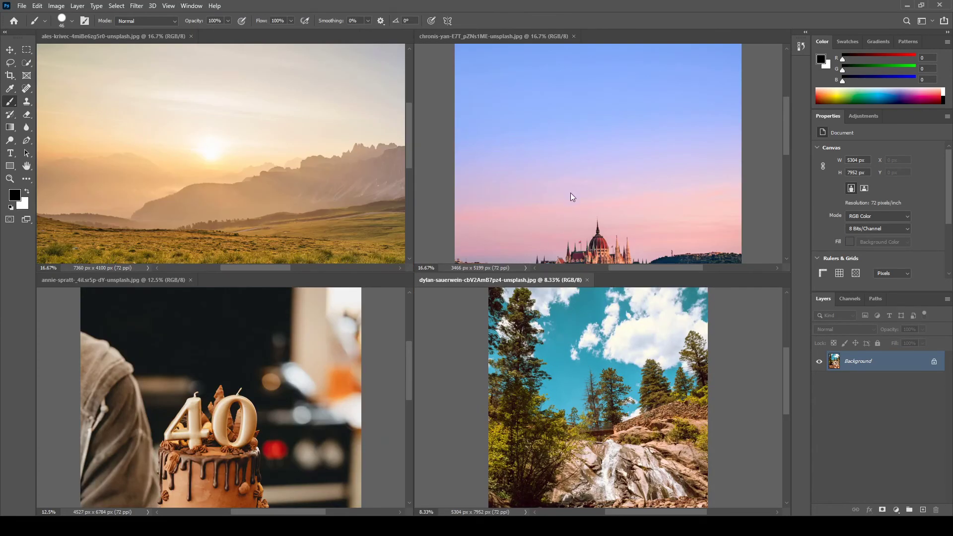
click(566, 163)
scroll(567, 163, down, 5)
scroll(567, 140, up, 1)
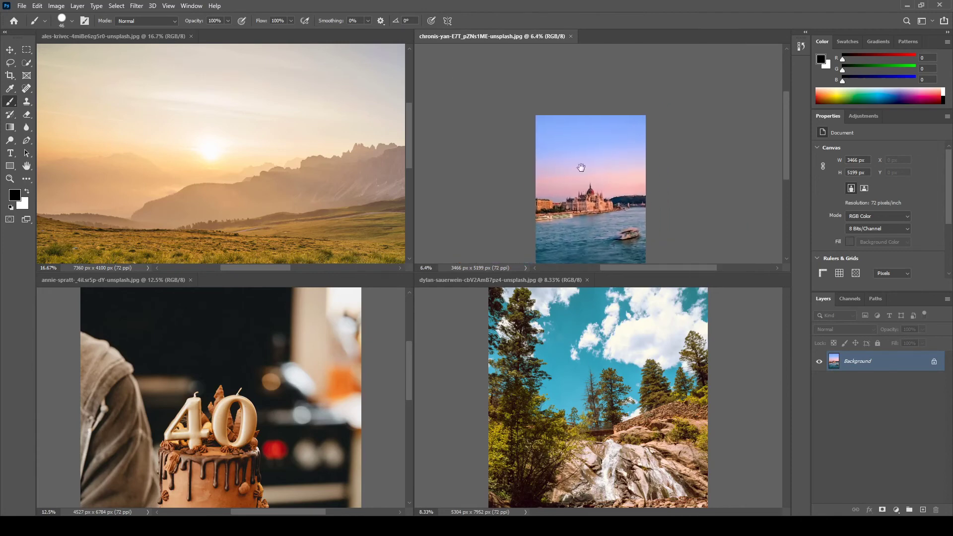
scroll(566, 140, up, 1)
scroll(571, 136, up, 1)
scroll(576, 134, up, 1)
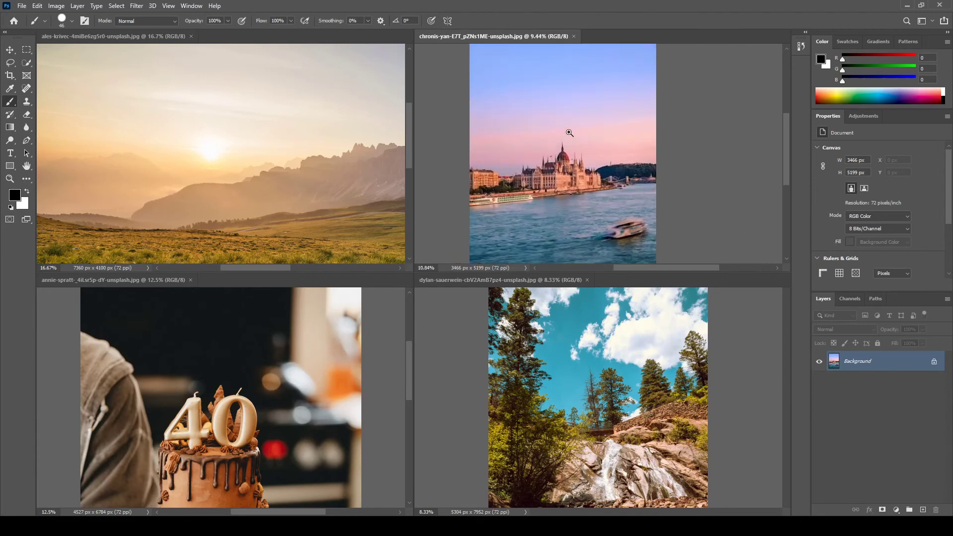
scroll(583, 130, up, 2)
drag(583, 130, 596, 131)
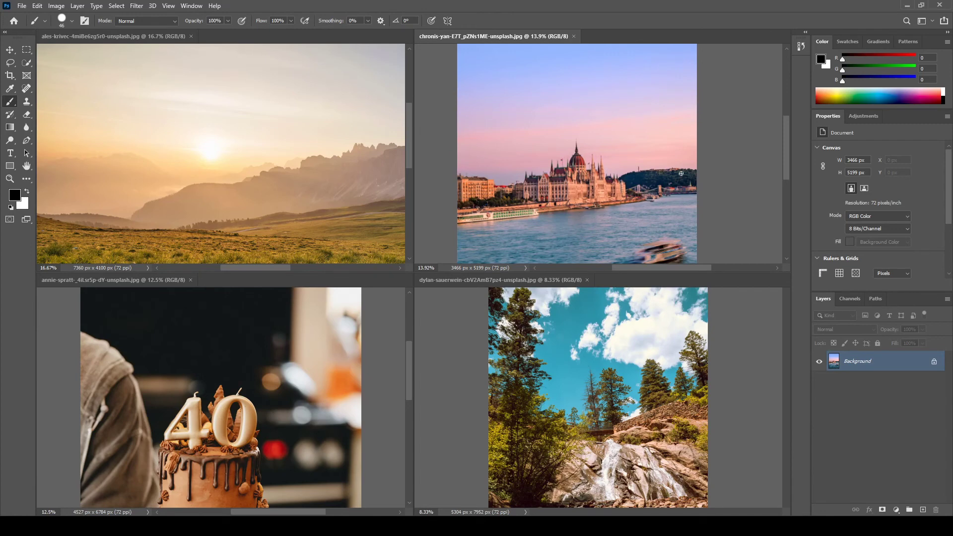
- Unlock the riverside background and move the waterfall image into the riverside photo, undoing a stray stroke
click(933, 362)
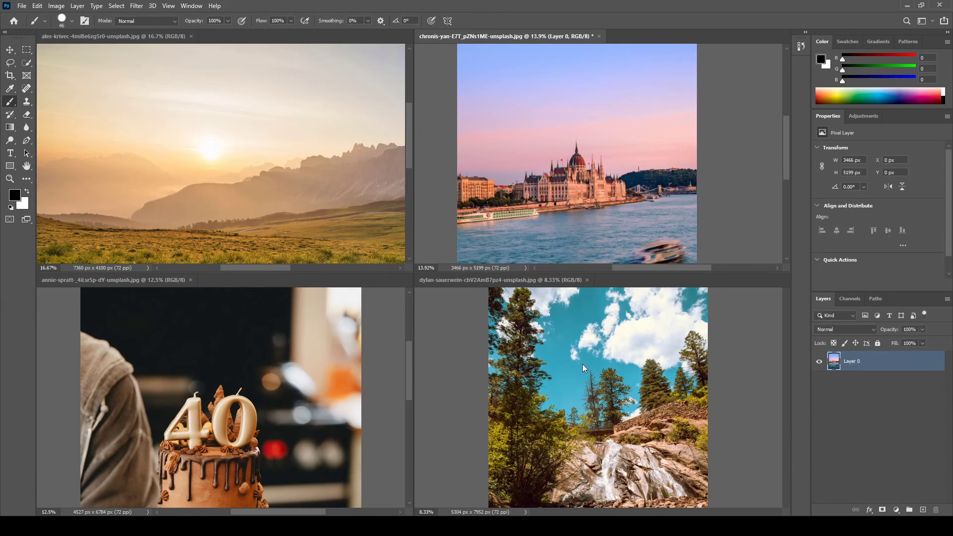
click(596, 280)
drag(575, 328, 584, 207)
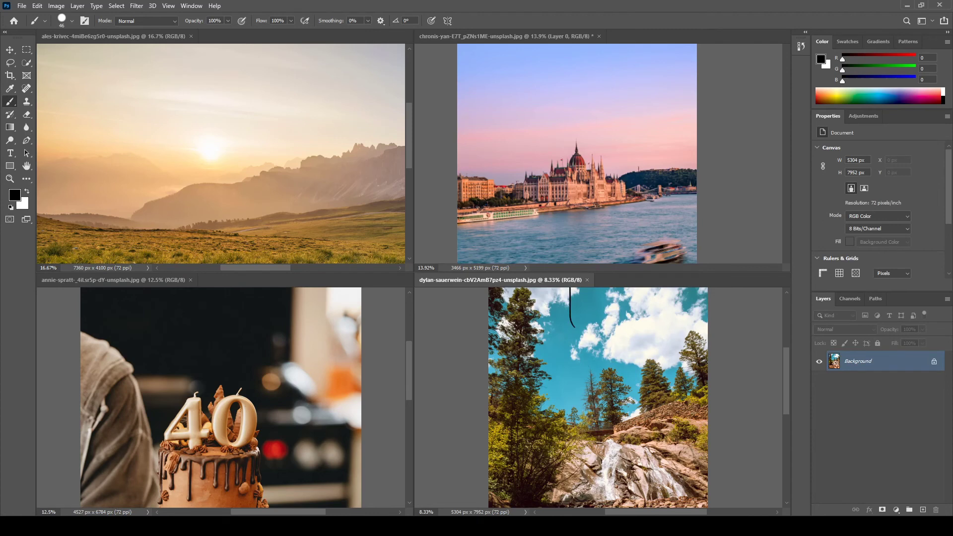
key(ctrl+z)
key(v)
drag(604, 311, 594, 260)
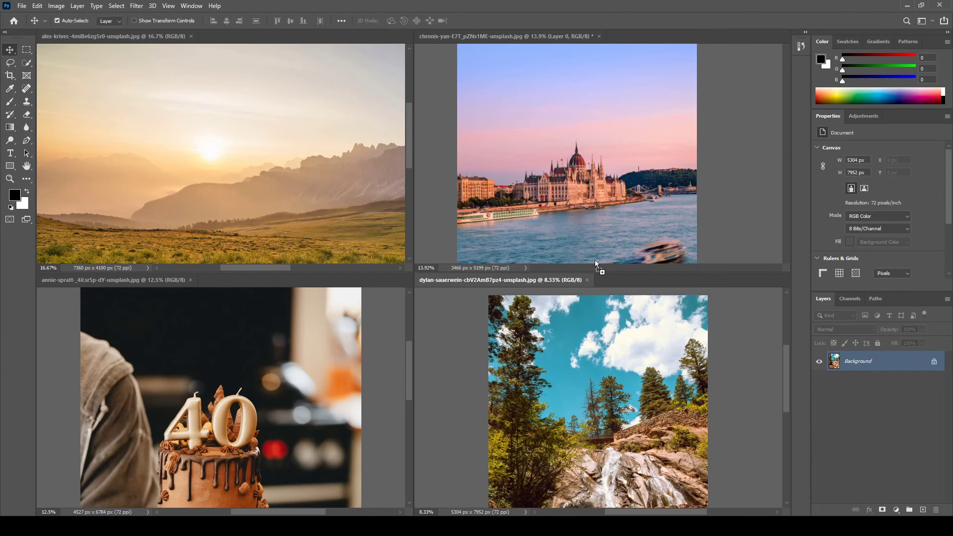
drag(576, 166, 583, 164)
mouse_move(662, 205)
mouse_down()
mouse_move(705, 175)
mouse_move(667, 146)
mouse_up()
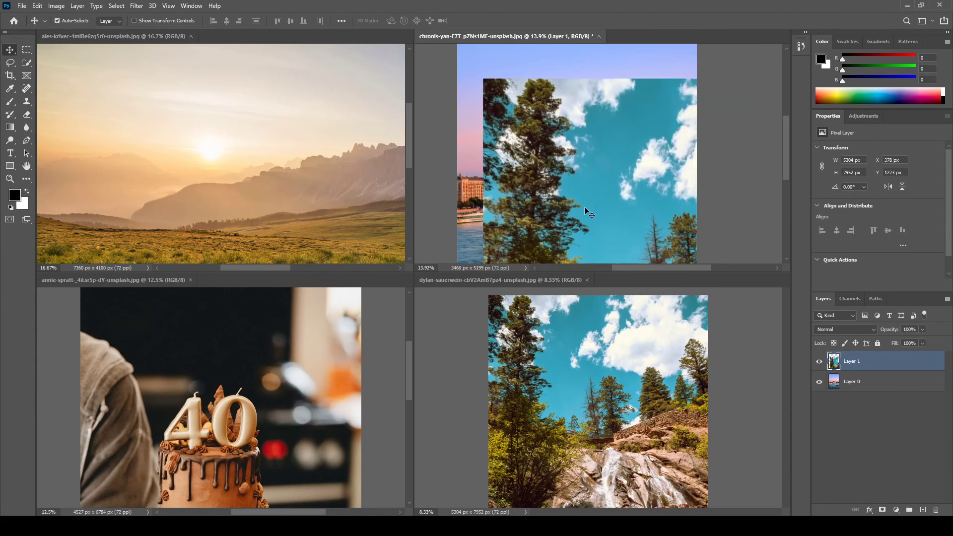
- Close the riverside city photo without saving and enlarge the waterfall view to 10%
click(599, 36)
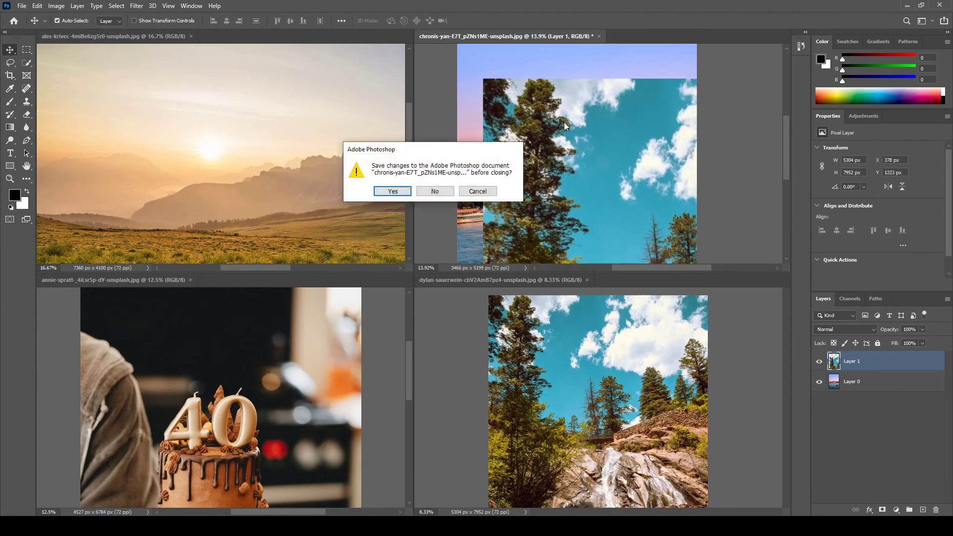
click(437, 194)
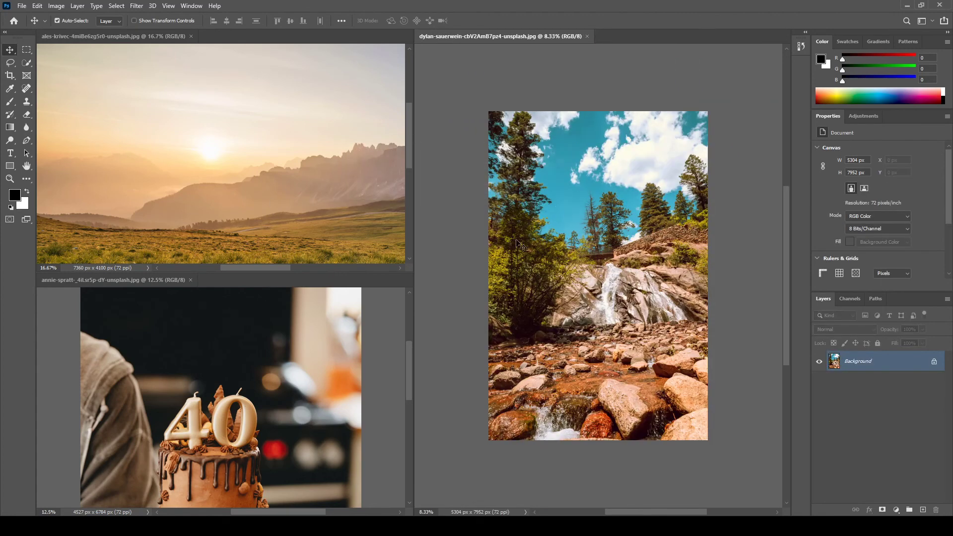
drag(625, 223, 604, 224)
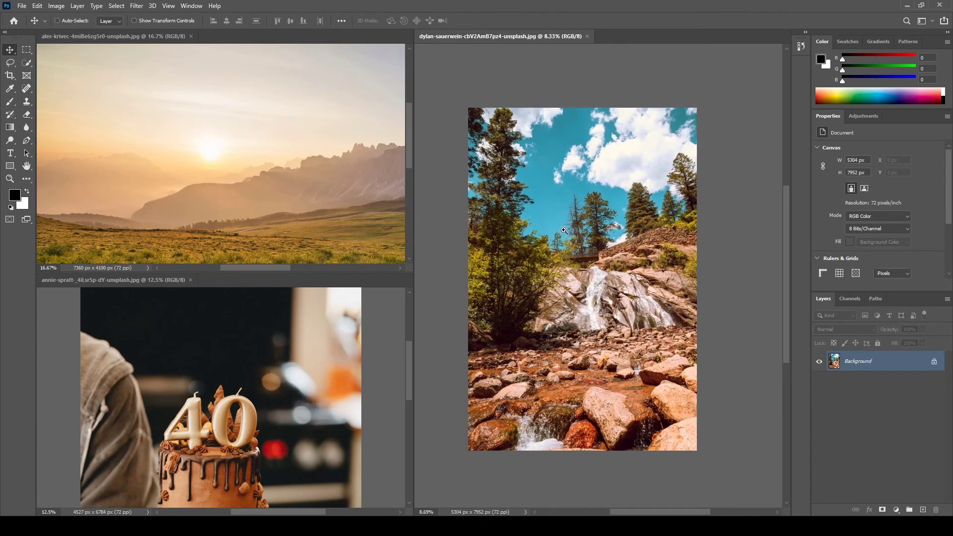
scroll(590, 242, up, 2)
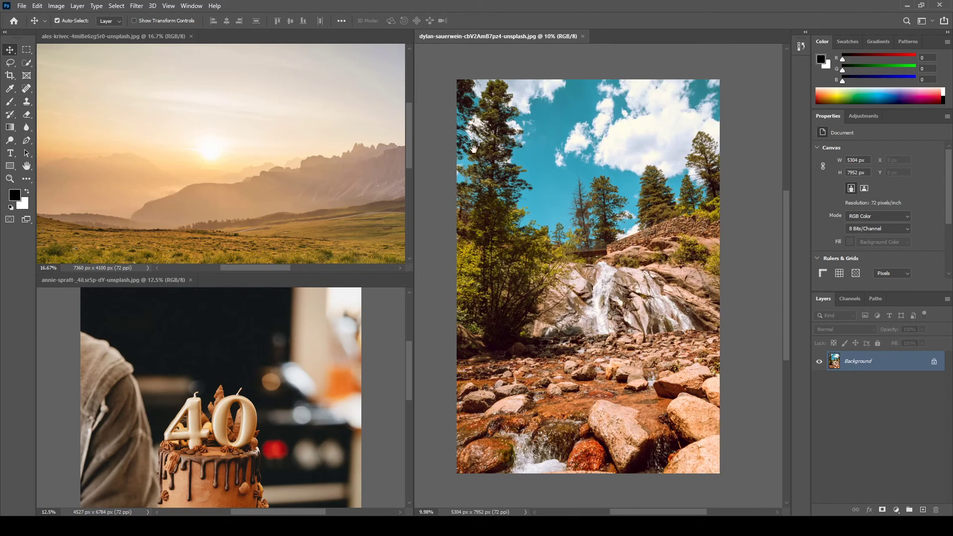
click(21, 5)
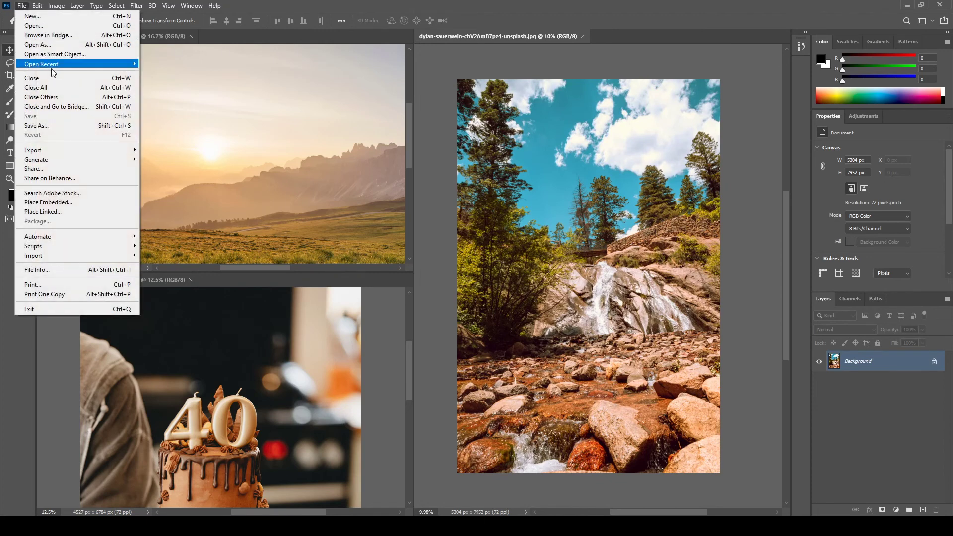
- Close all documents and reopen the mountain meadow photo from Recent, dismissing the Background warning
click(58, 89)
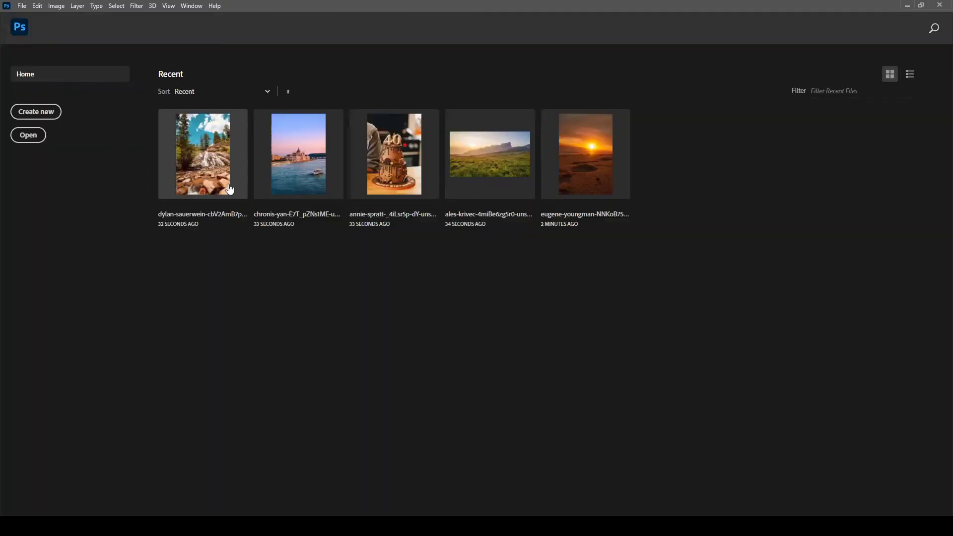
click(497, 174)
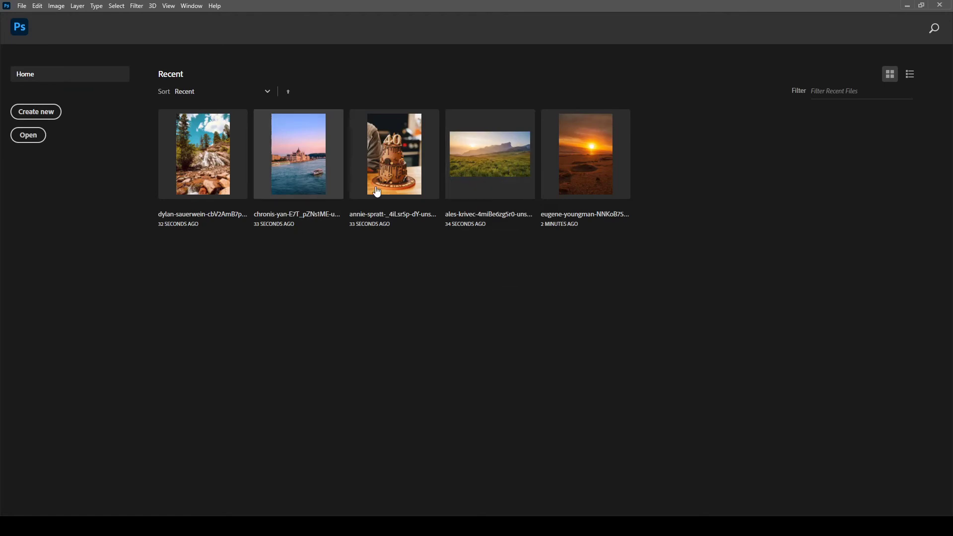
drag(476, 166, 425, 197)
click(519, 213)
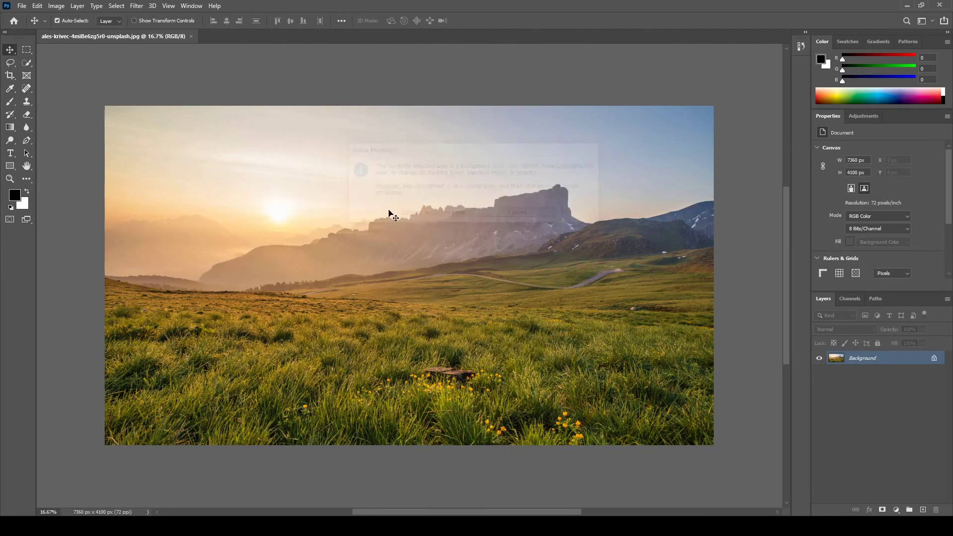
- Float the meadow photo in its own window and reposition that window around the workspace
click(201, 7)
mouse_move(198, 16)
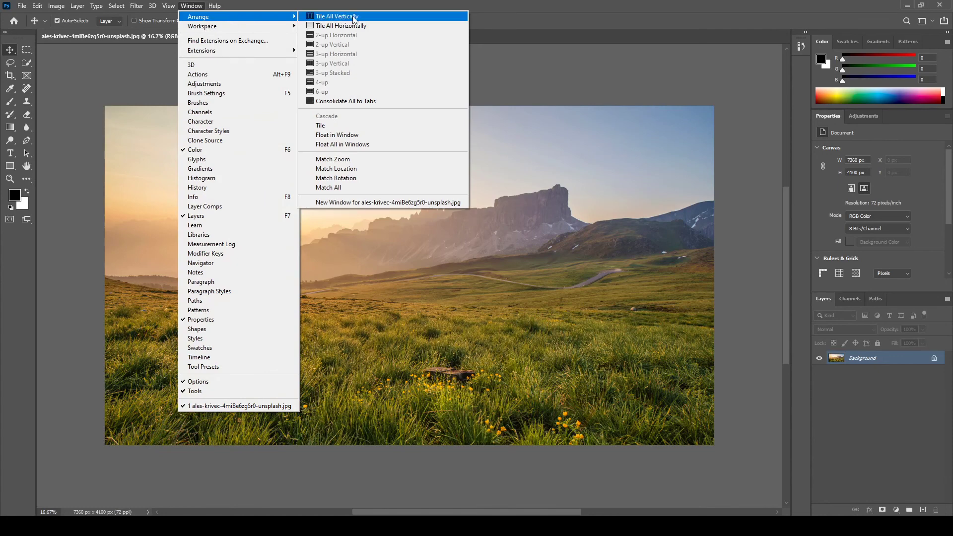
click(360, 137)
mouse_move(323, 35)
mouse_down()
mouse_move(381, 74)
mouse_move(390, 92)
mouse_up()
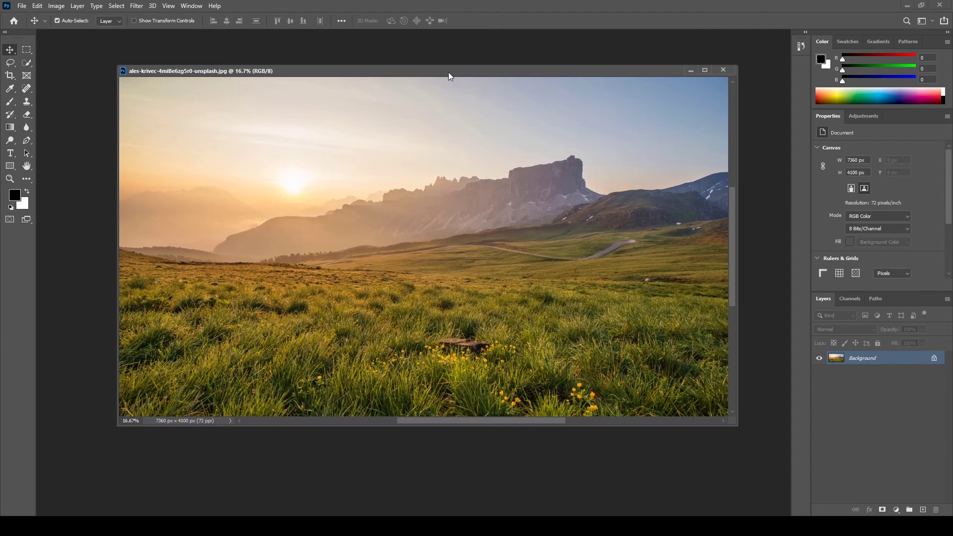
drag(438, 92, 419, 69)
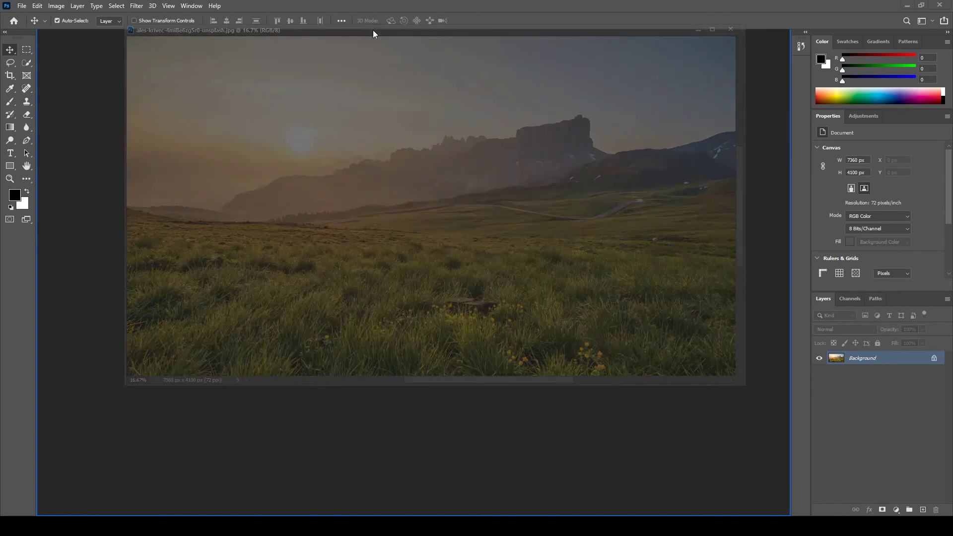
drag(360, 73, 377, 27)
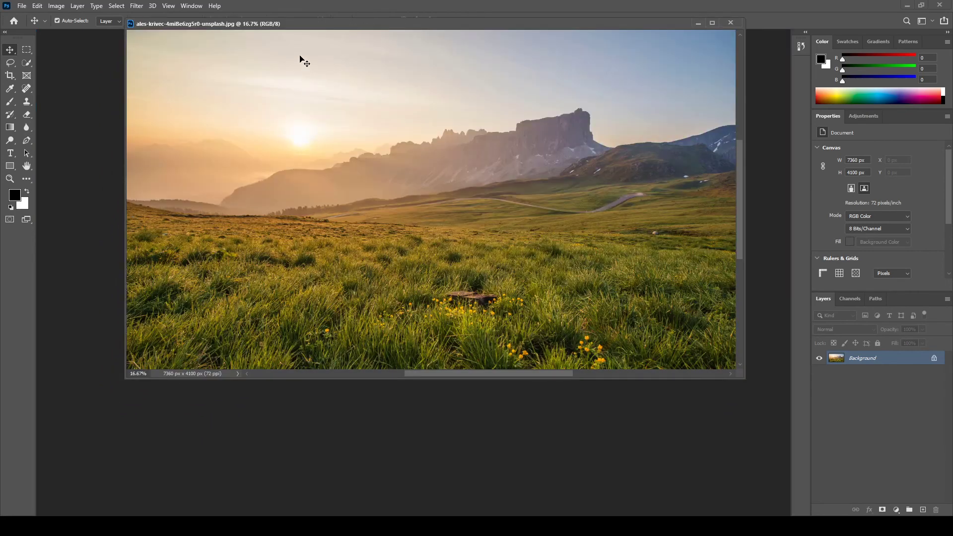
drag(313, 24, 201, 28)
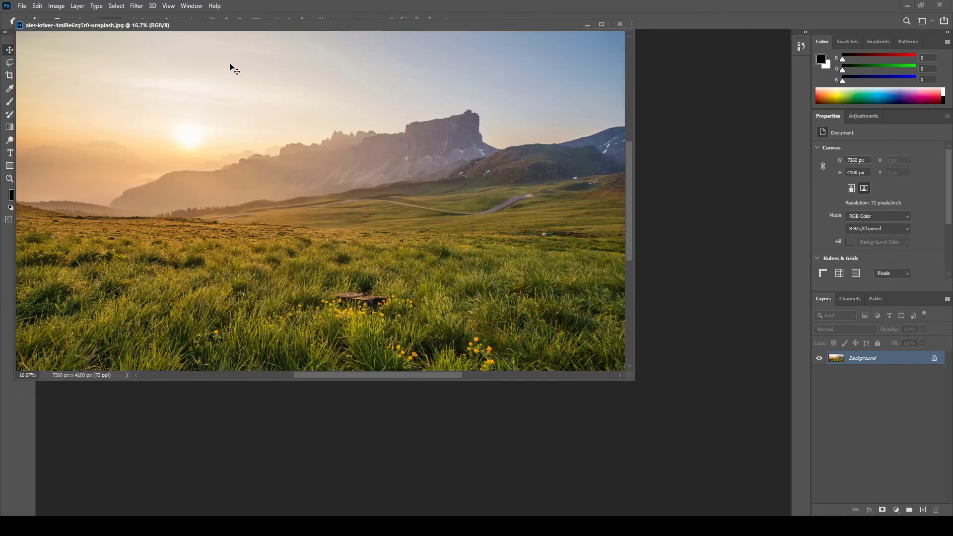
mouse_move(275, 20)
mouse_down()
mouse_move(350, 72)
mouse_move(335, 64)
mouse_up()
click(192, 6)
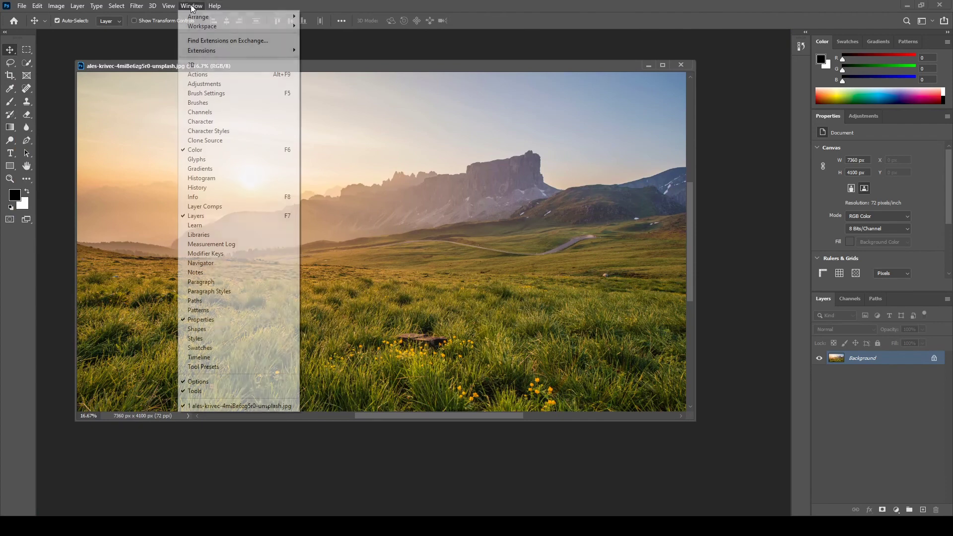
mouse_move(215, 16)
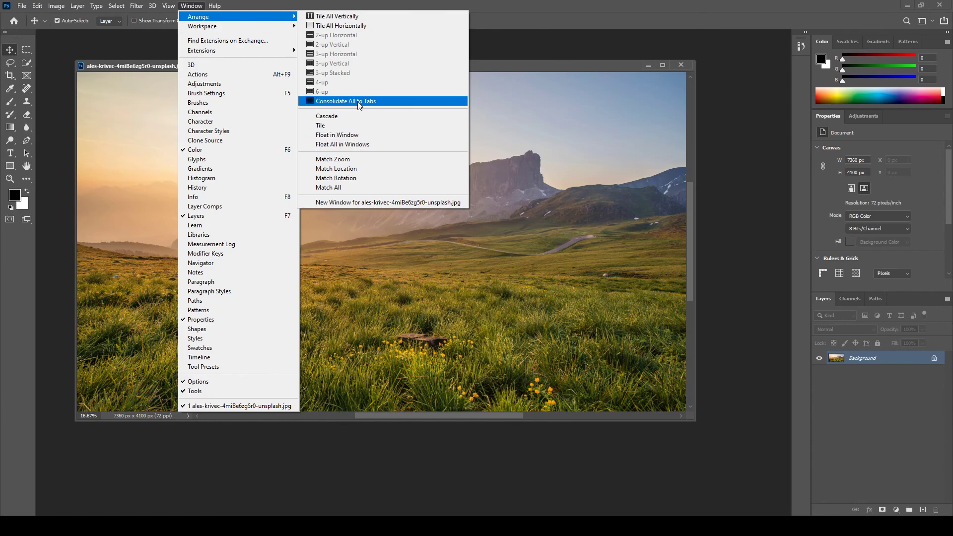
- Consolidate the meadow photo to a tab, drag it out floating, then consolidate it to tabs again
click(375, 102)
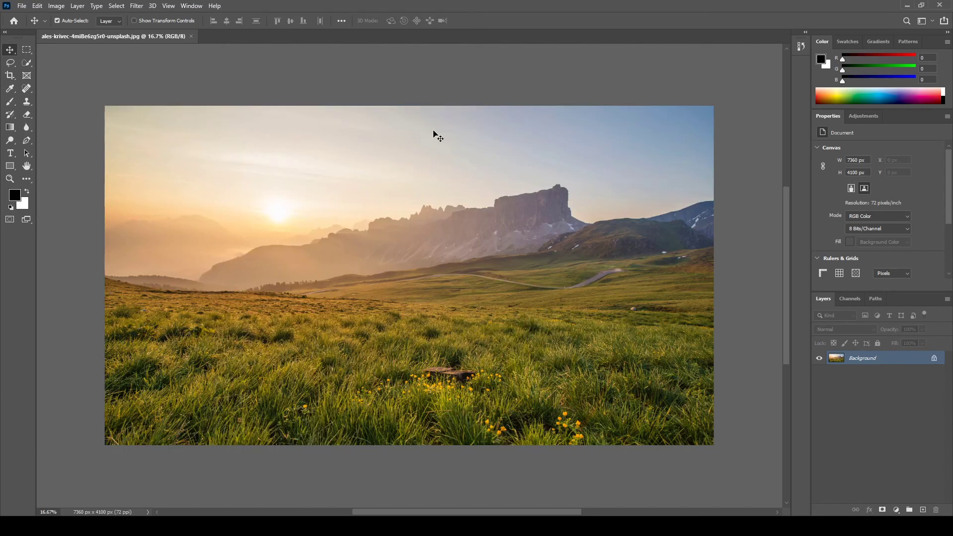
drag(178, 35, 216, 37)
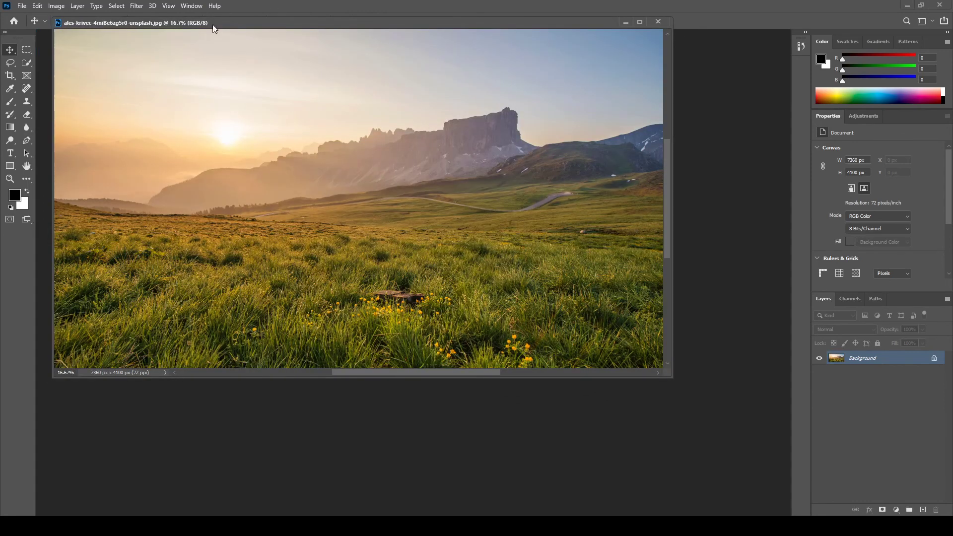
mouse_move(216, 37)
mouse_down()
mouse_move(156, 33)
mouse_move(234, 59)
mouse_up()
click(191, 7)
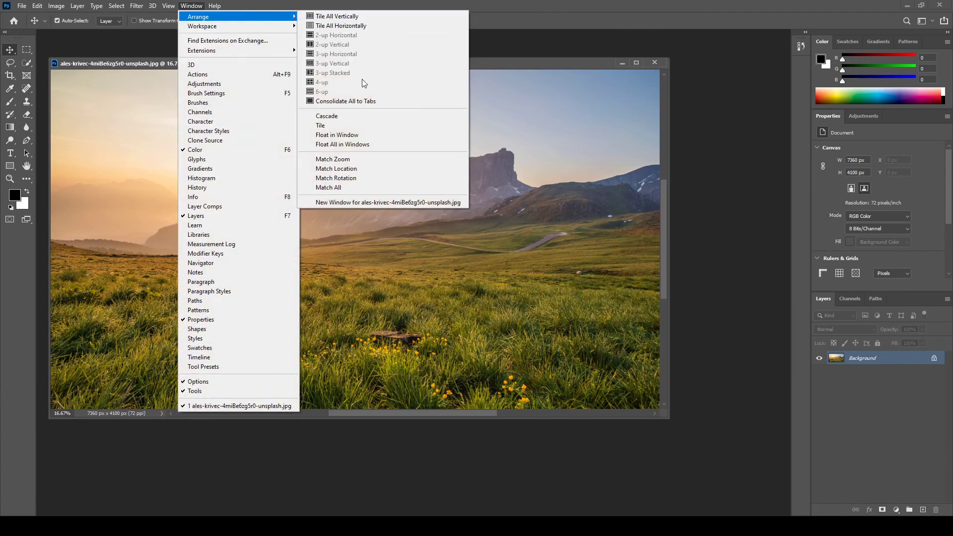
click(345, 101)
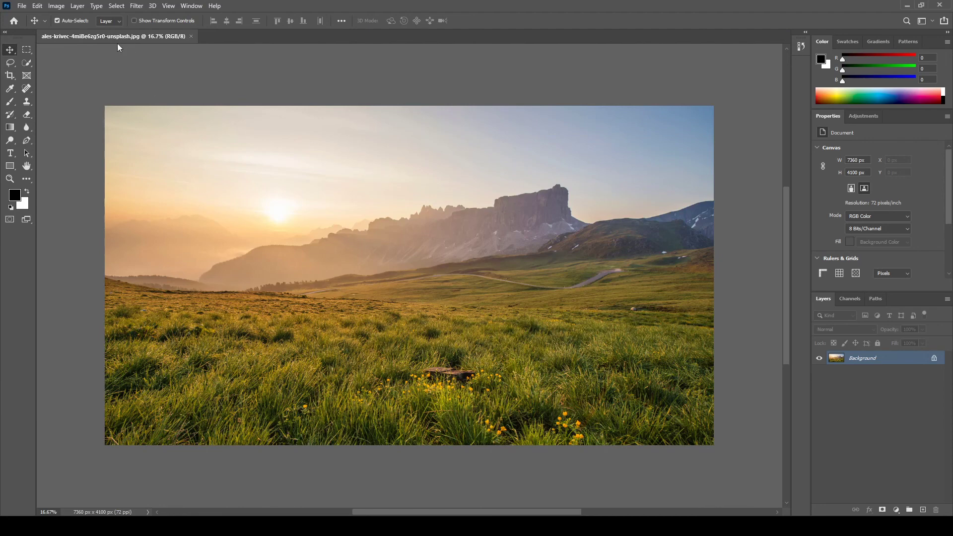
- Check that Open Documents as Tabs is enabled in Workspace preferences, then close the meadow photo
click(38, 6)
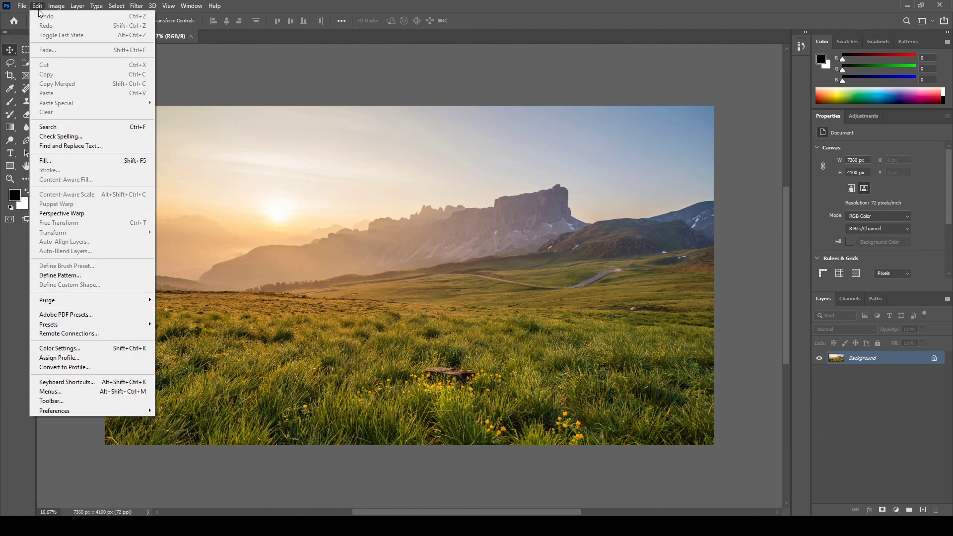
mouse_move(55, 410)
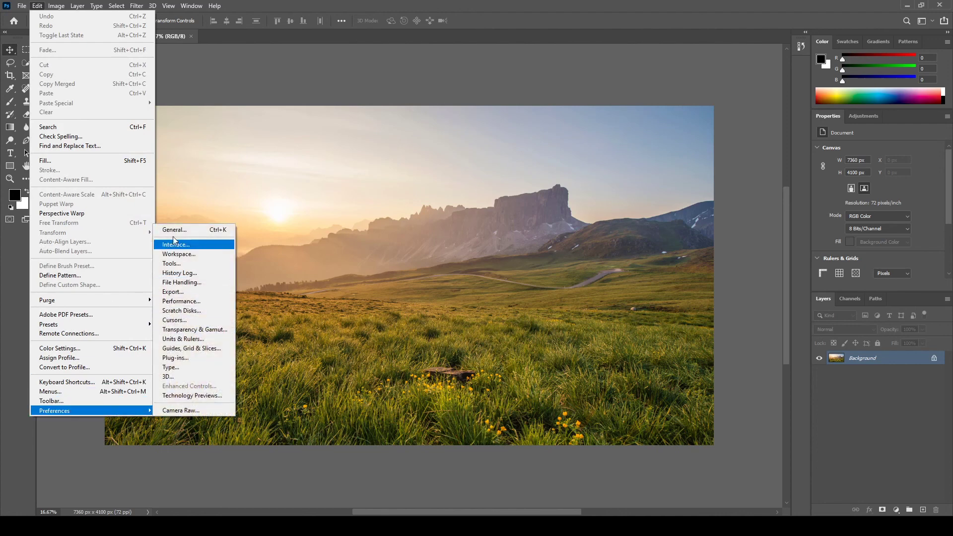
click(174, 229)
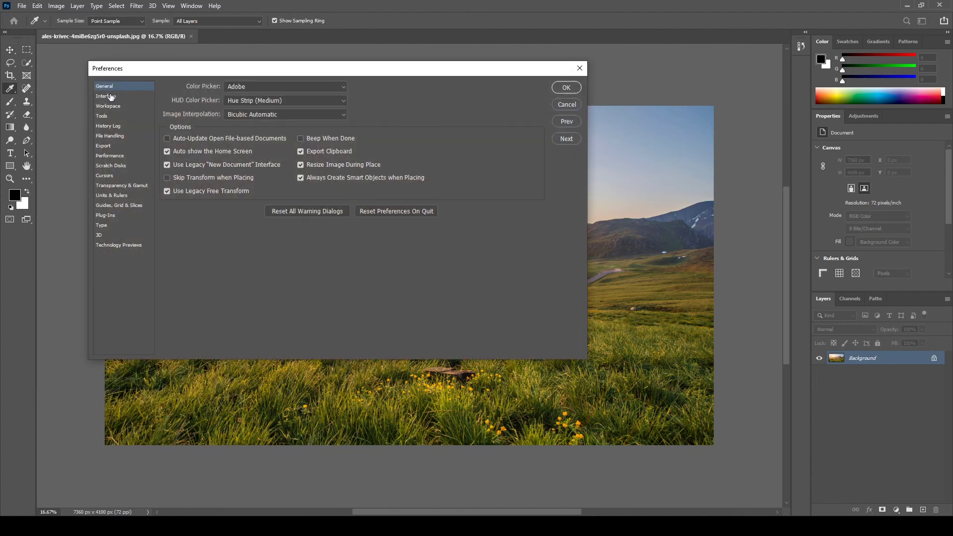
click(112, 96)
click(111, 117)
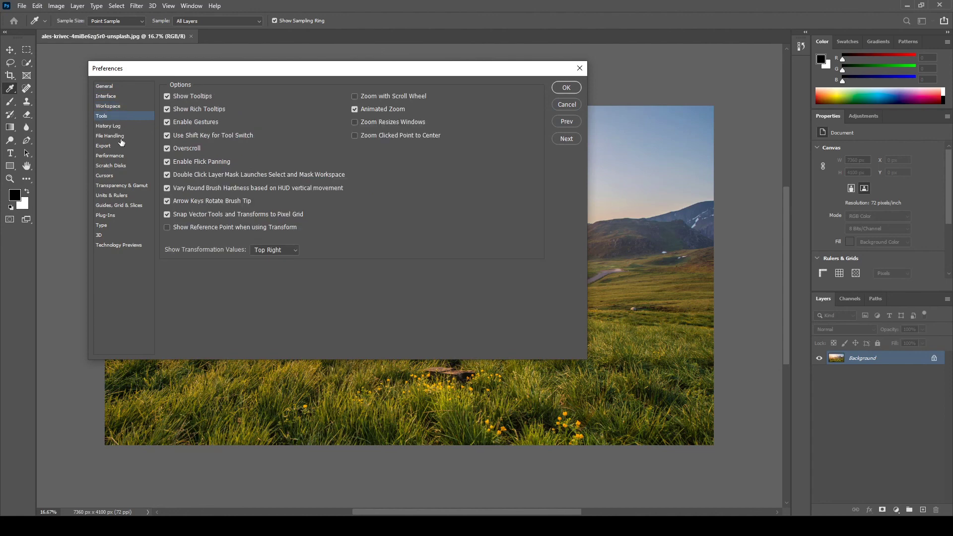
click(123, 107)
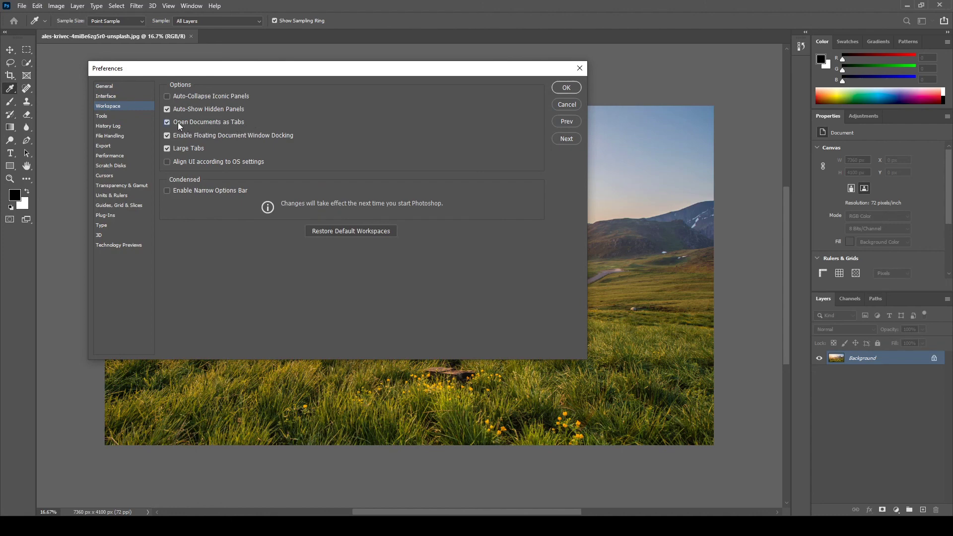
click(565, 88)
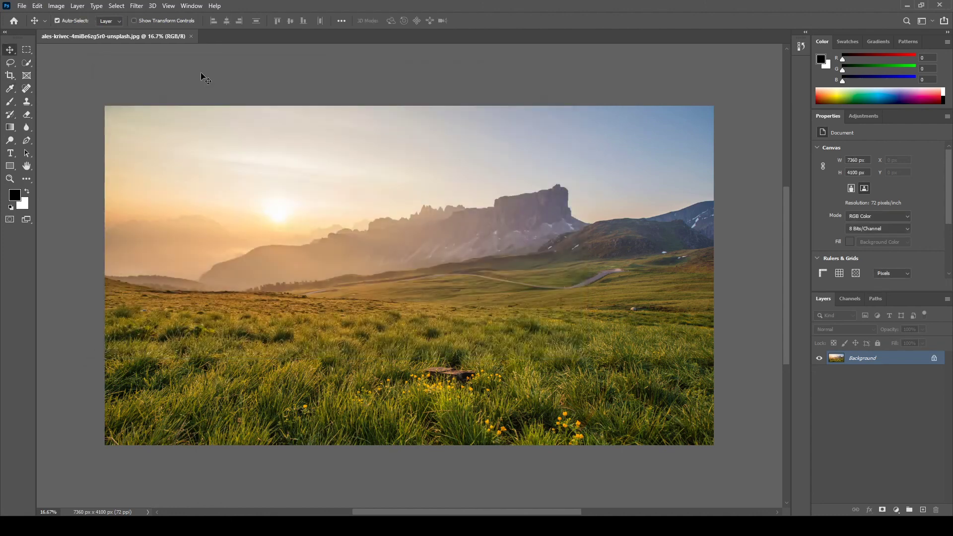
click(191, 37)
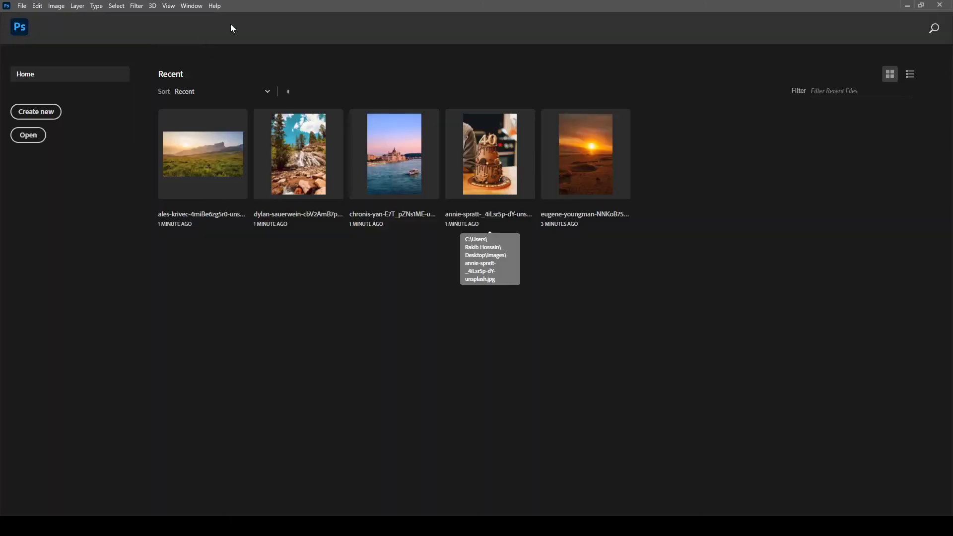
- Open the riverside parliament photo, recheck Open Documents as Tabs in Workspace preferences, then close it
click(385, 164)
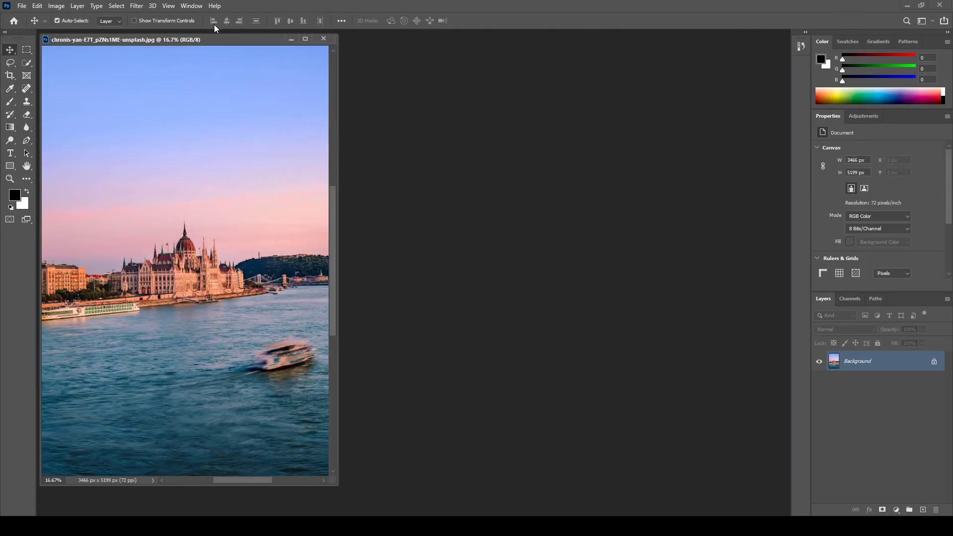
drag(218, 39, 315, 48)
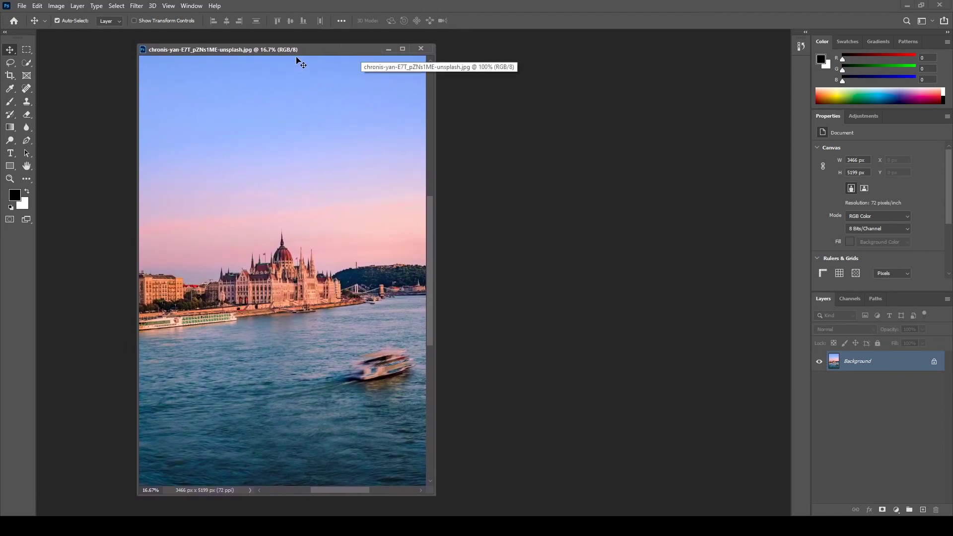
click(38, 6)
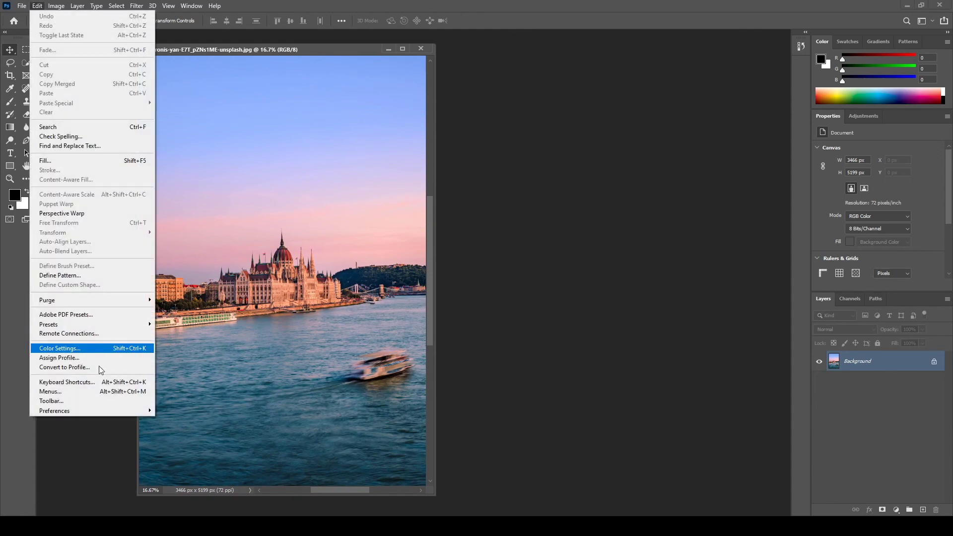
click(220, 232)
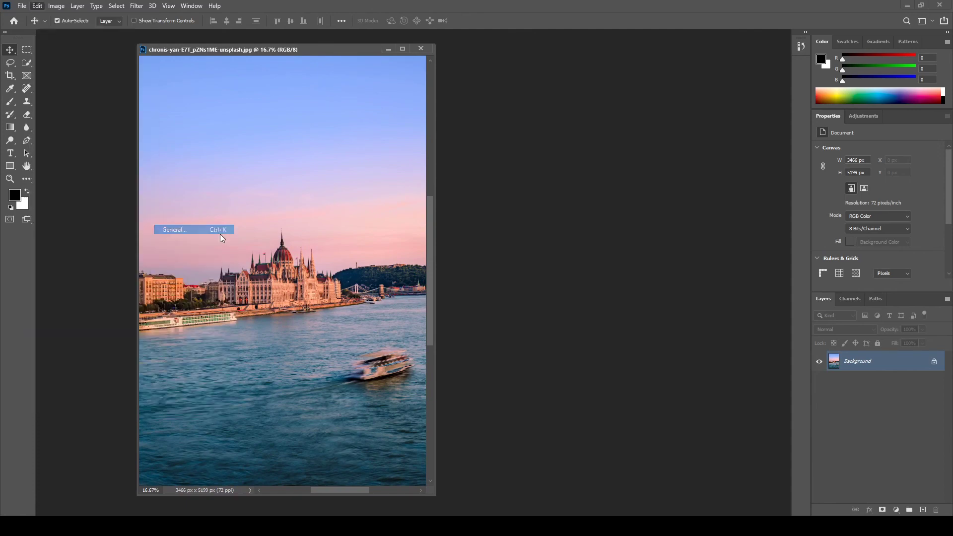
click(118, 105)
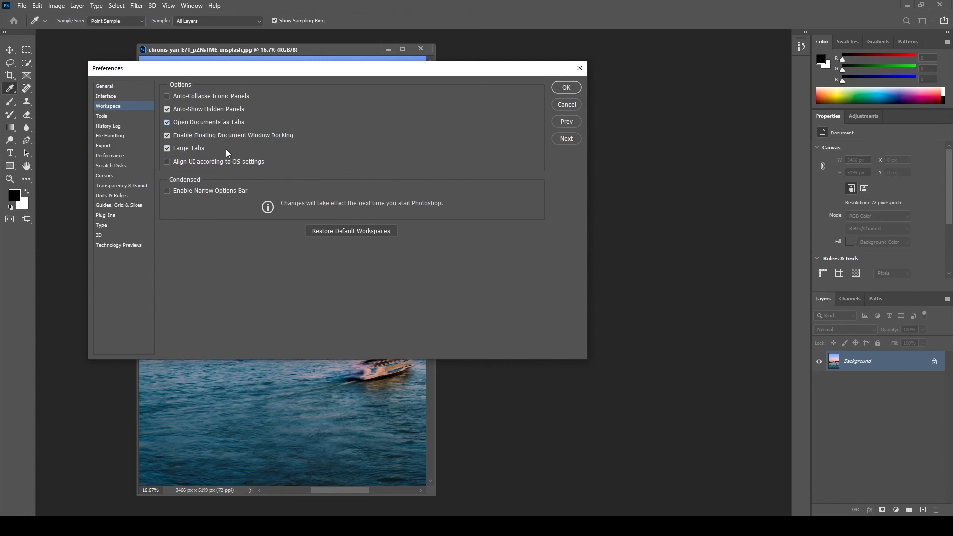
click(559, 95)
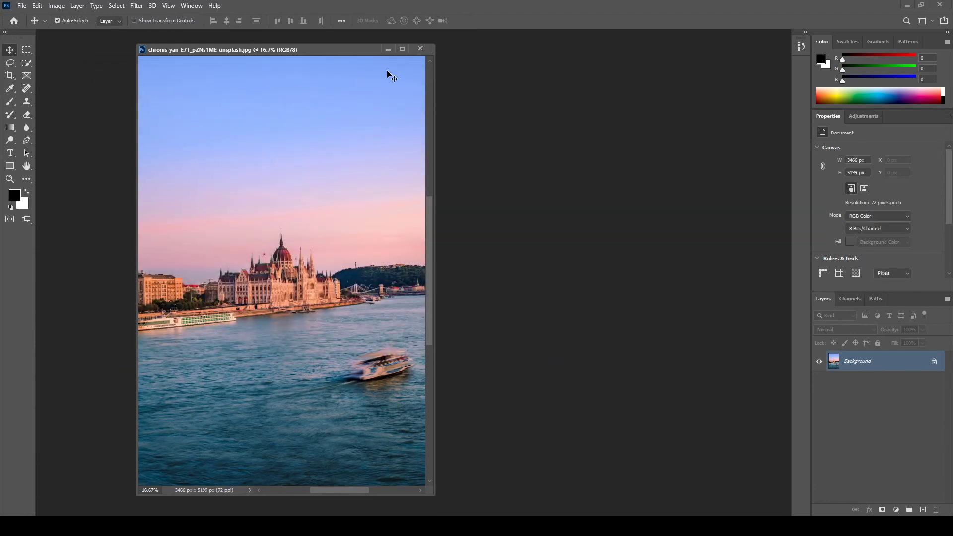
click(420, 49)
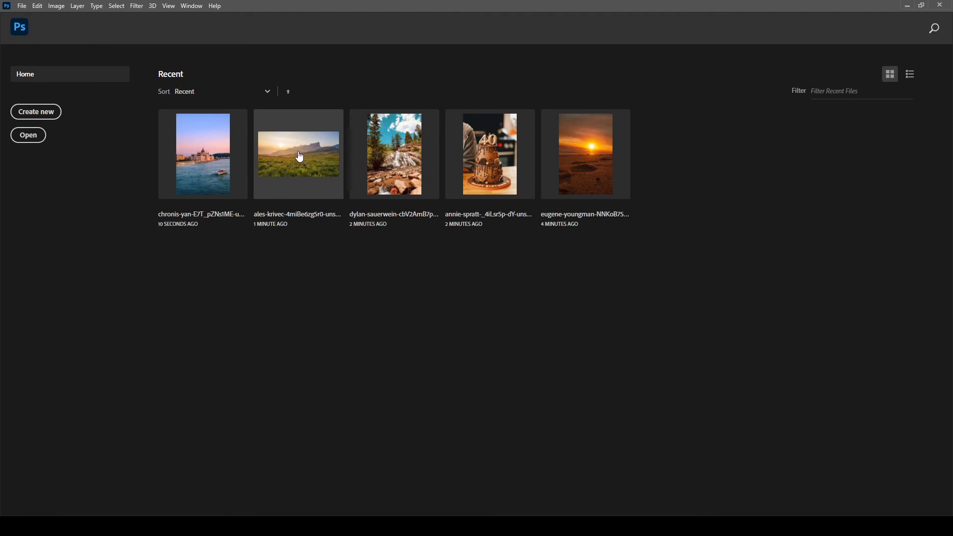
- Reopen the riverside parliament photo from Home's Recent list as a docked tab at 16.7%
click(208, 139)
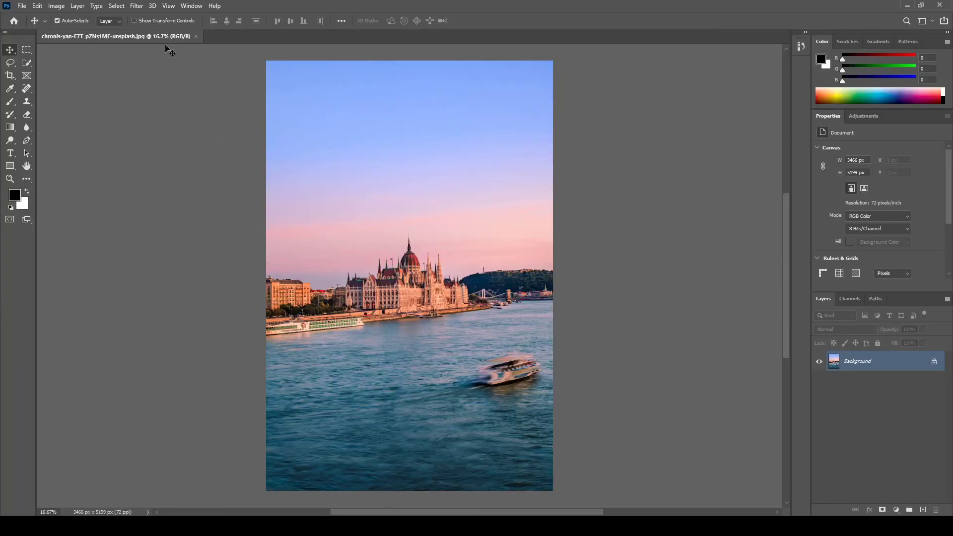